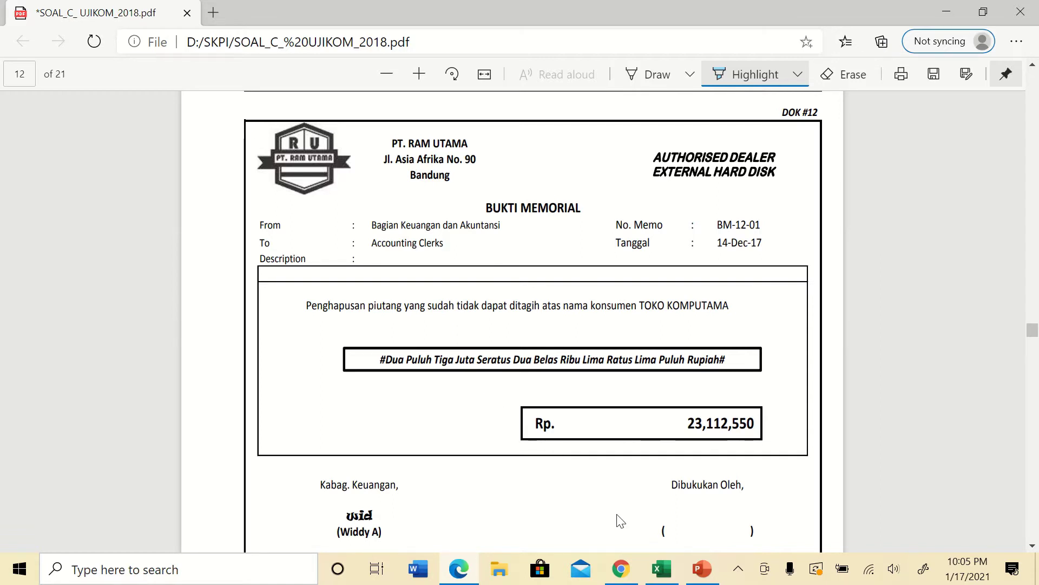
# Switch to the Excel answer workbook and set the font colour to black for general journal cells A7:G8 and the note in D9
pyautogui.moveTo(675, 577)
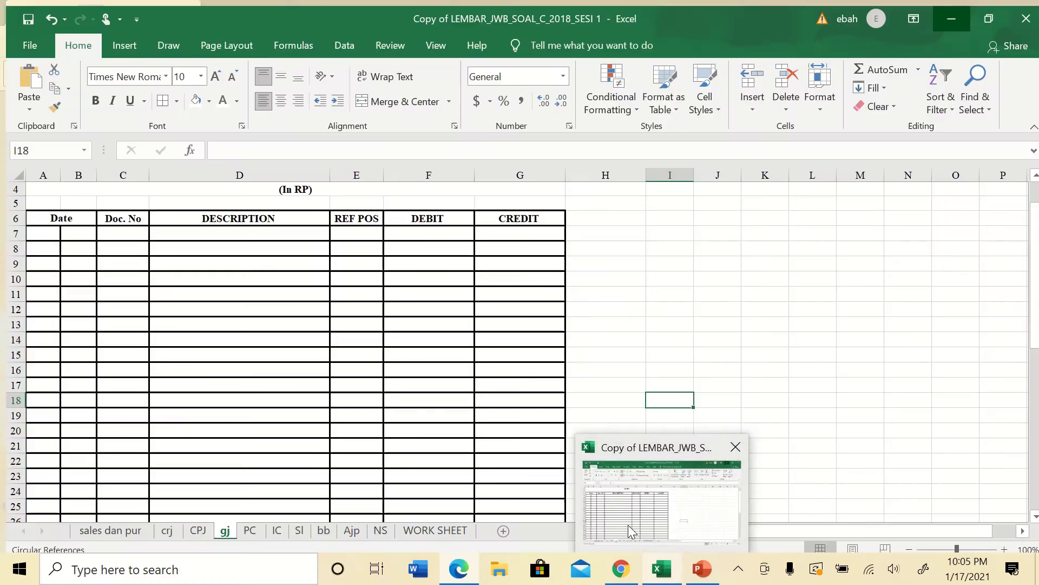
pyautogui.click(629, 530)
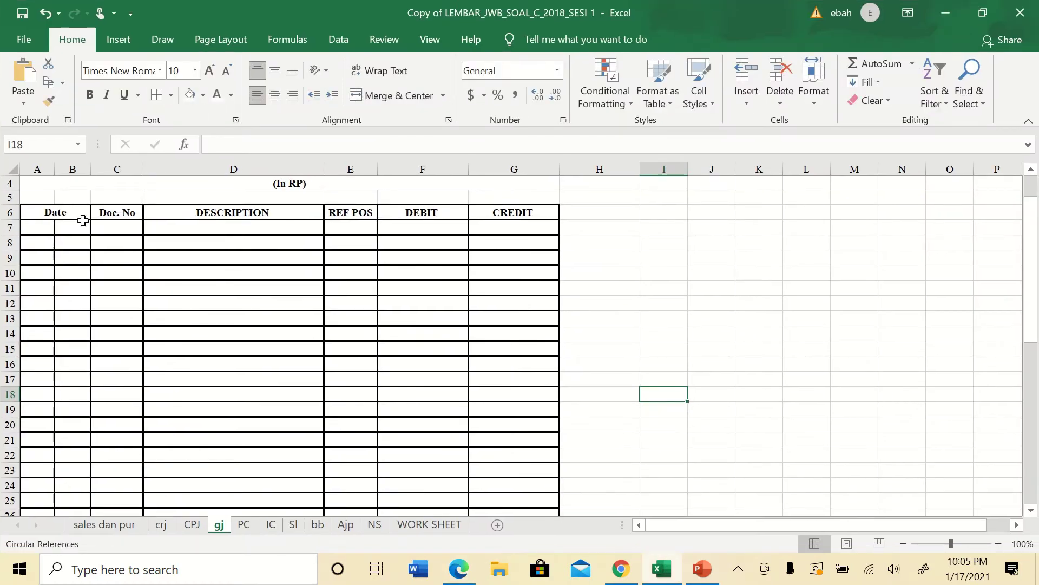
pyautogui.moveTo(34, 225); pyautogui.dragTo(490, 242)
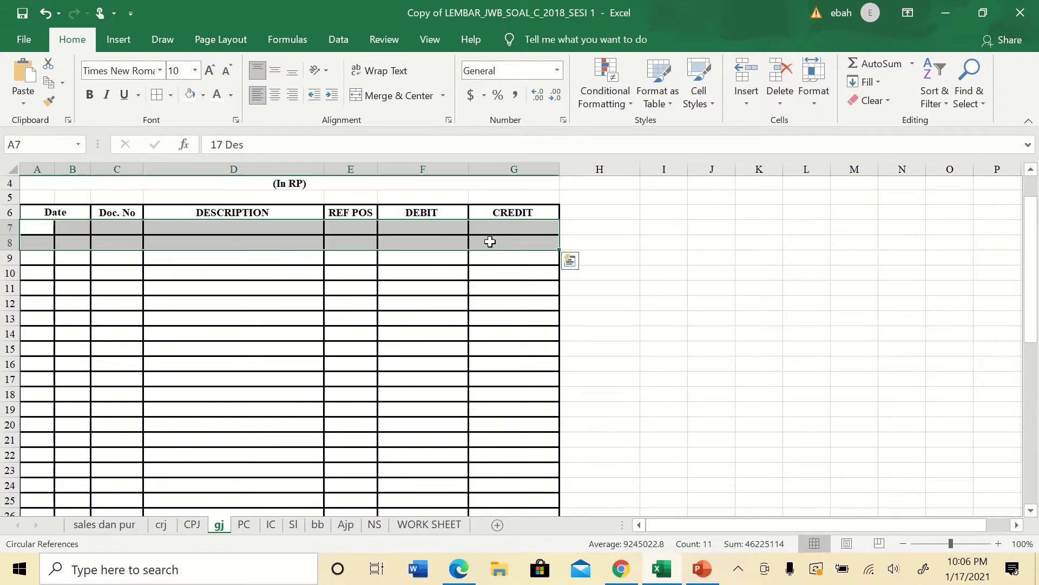
pyautogui.click(231, 98)
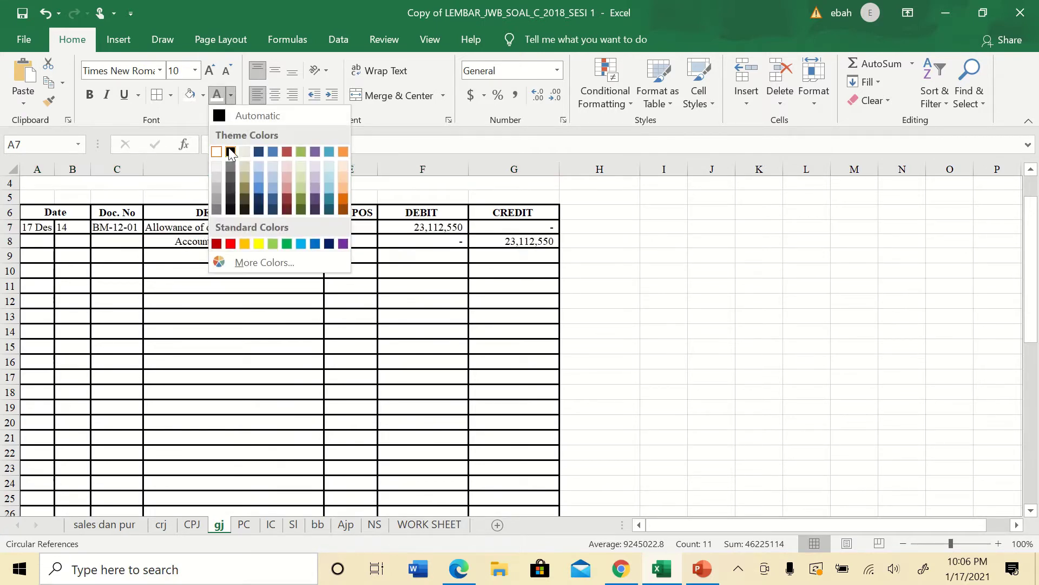
pyautogui.click(231, 152)
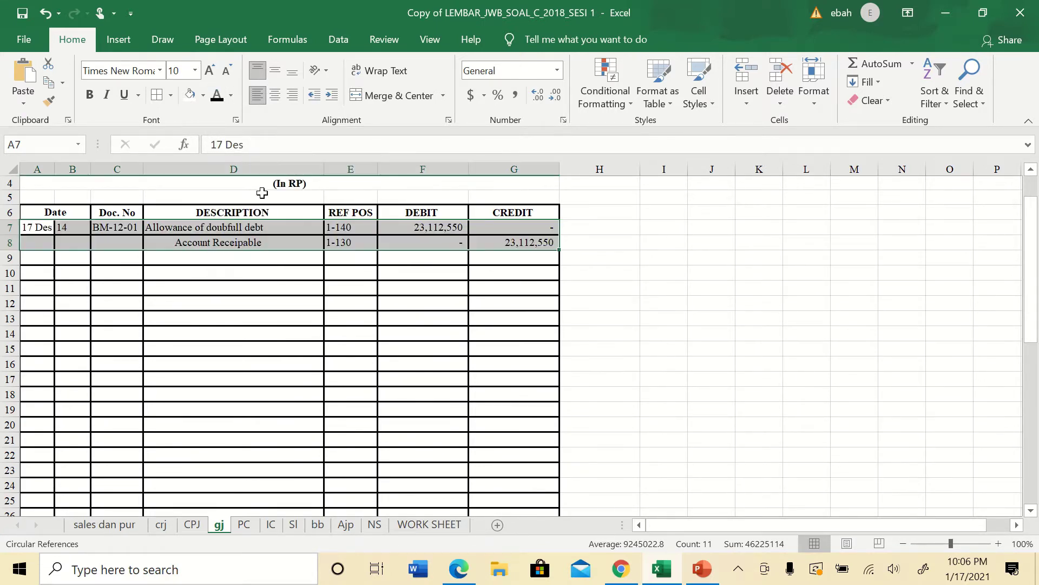
pyautogui.click(280, 242)
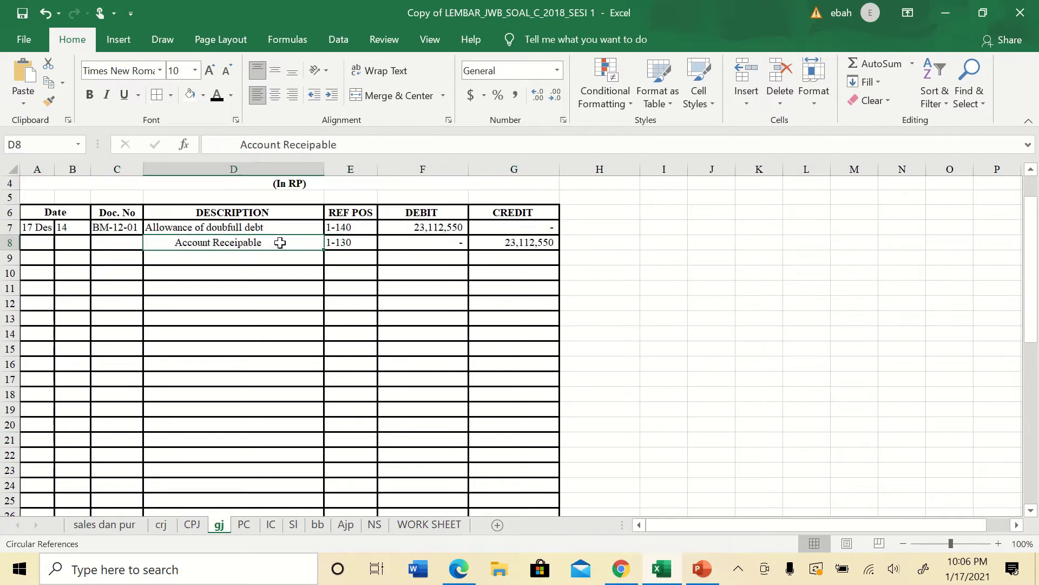
pyautogui.click(168, 255)
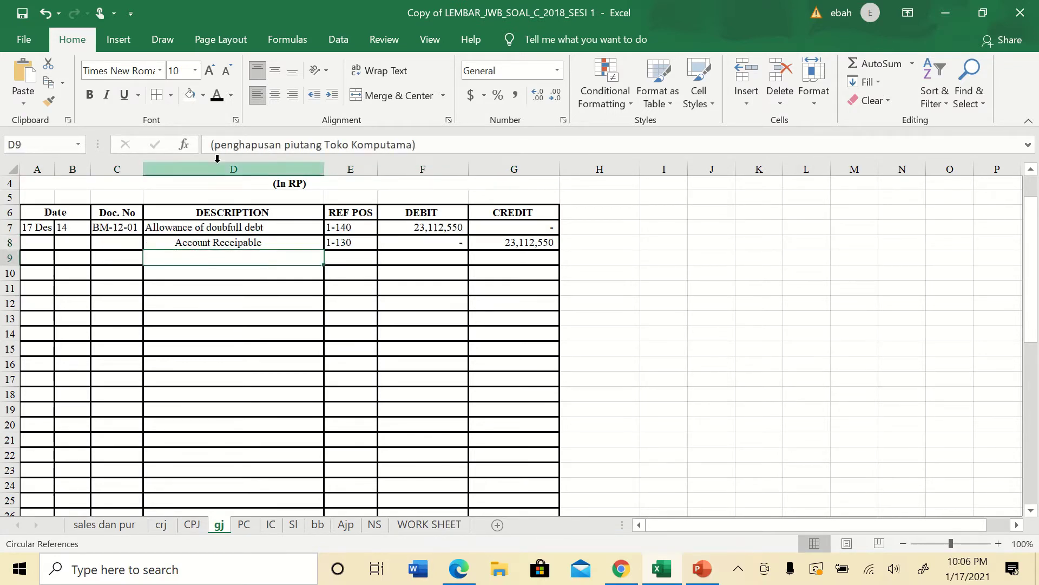
pyautogui.click(216, 95)
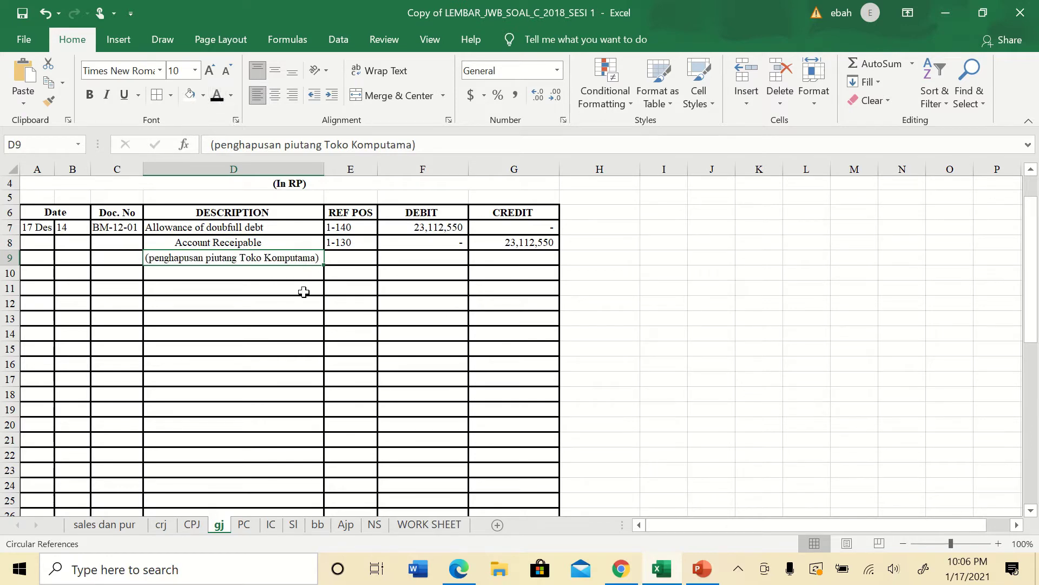
# Review the debit amount, credit amount, explanatory note and credited account of the BM-12-01 entry in the general journal
pyautogui.click(412, 228)
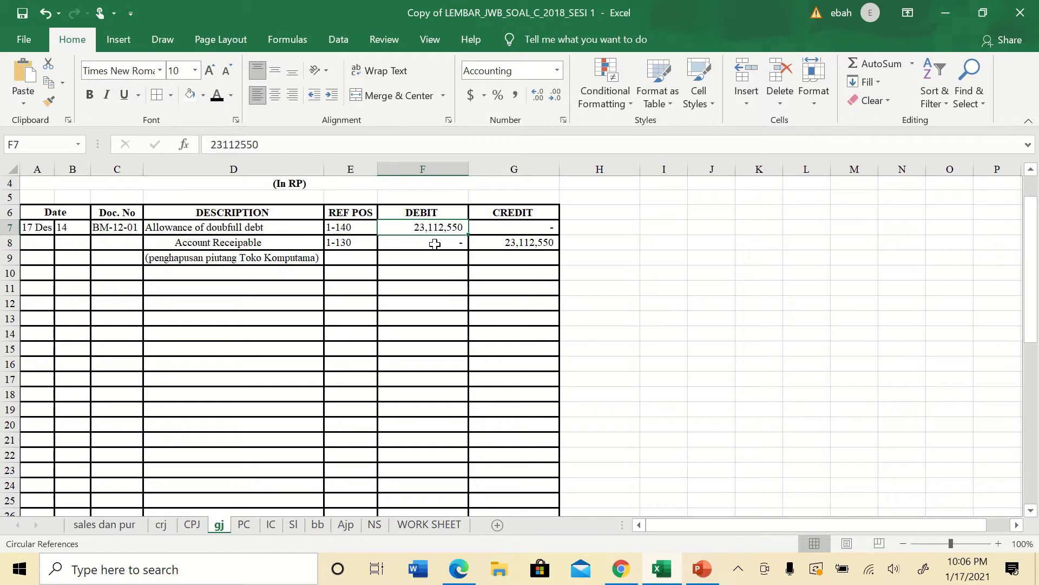
pyautogui.click(513, 245)
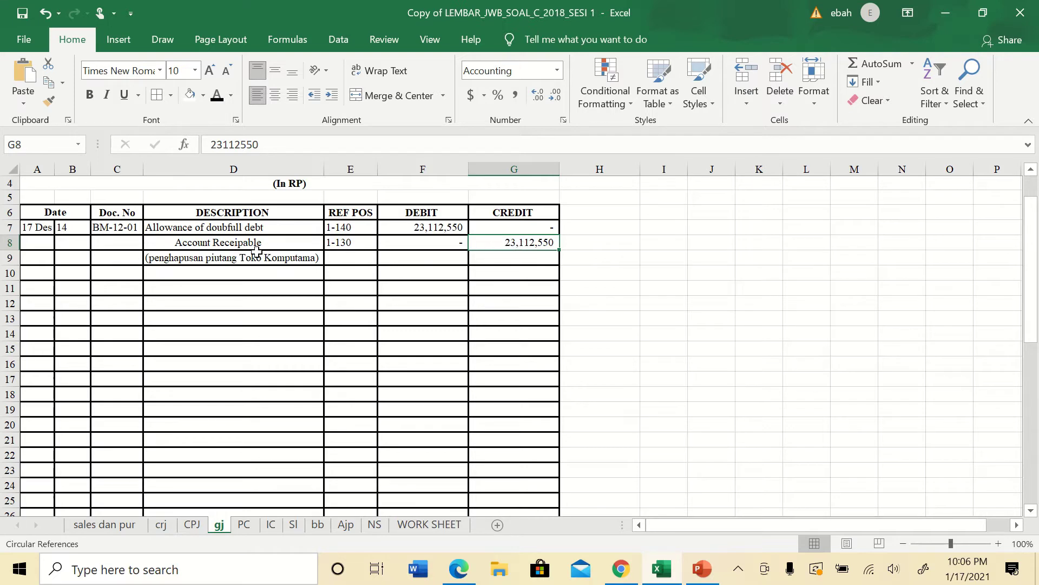
pyautogui.click(210, 259)
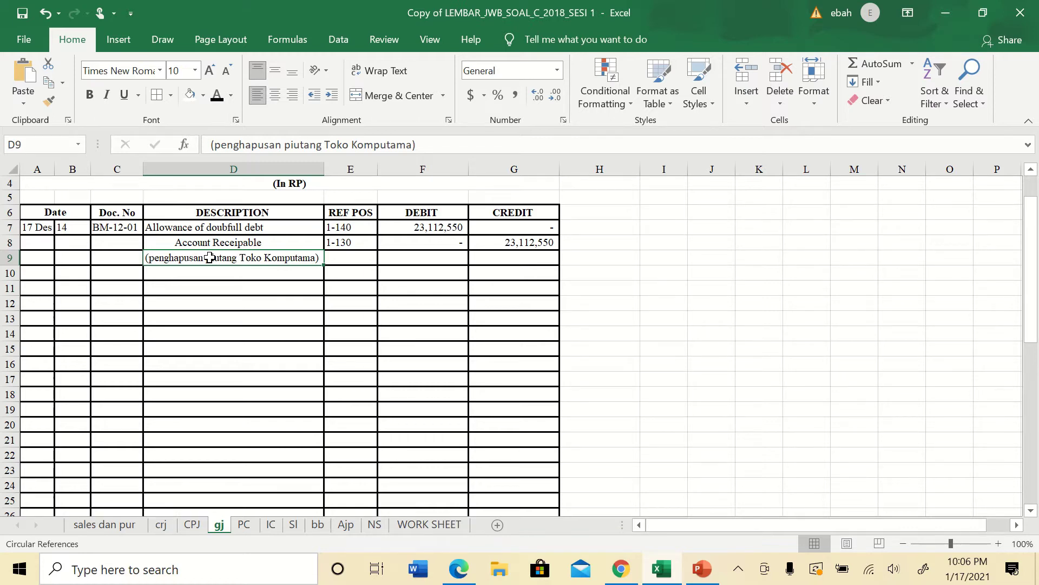
pyautogui.click(176, 242)
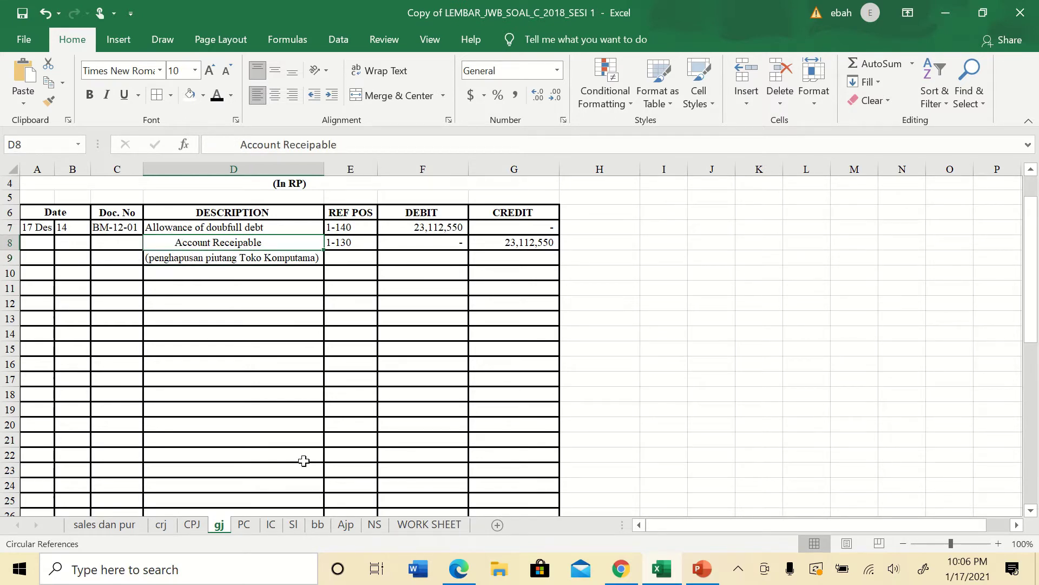
# Examine the 14 December memo posting in Toko Komputama's receivable ledger on the SI sheet, from date and reference to credit and balance
pyautogui.click(294, 525)
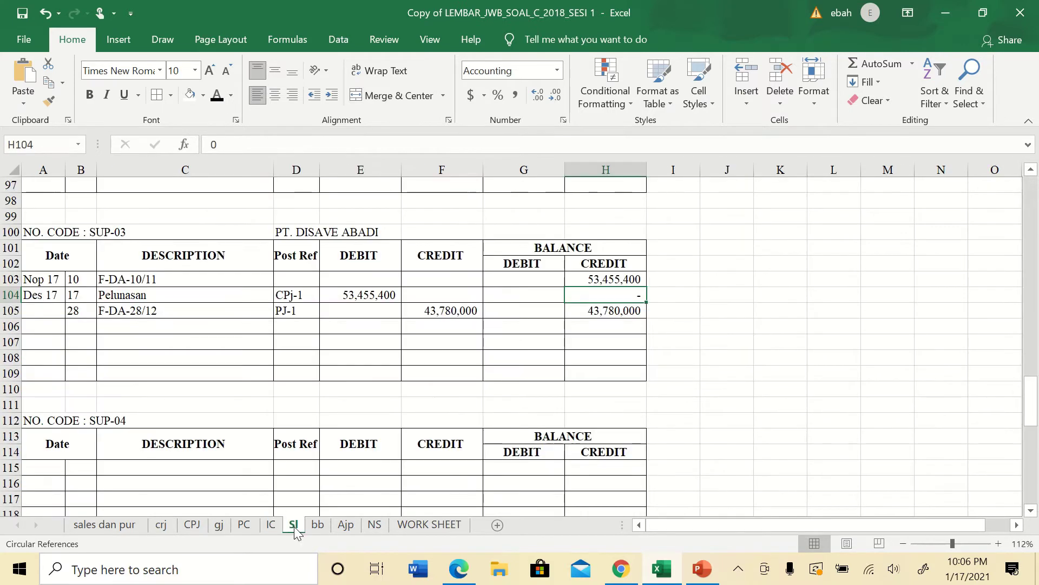
pyautogui.scroll(4, 213, 371)
pyautogui.scroll(20, 212, 372)
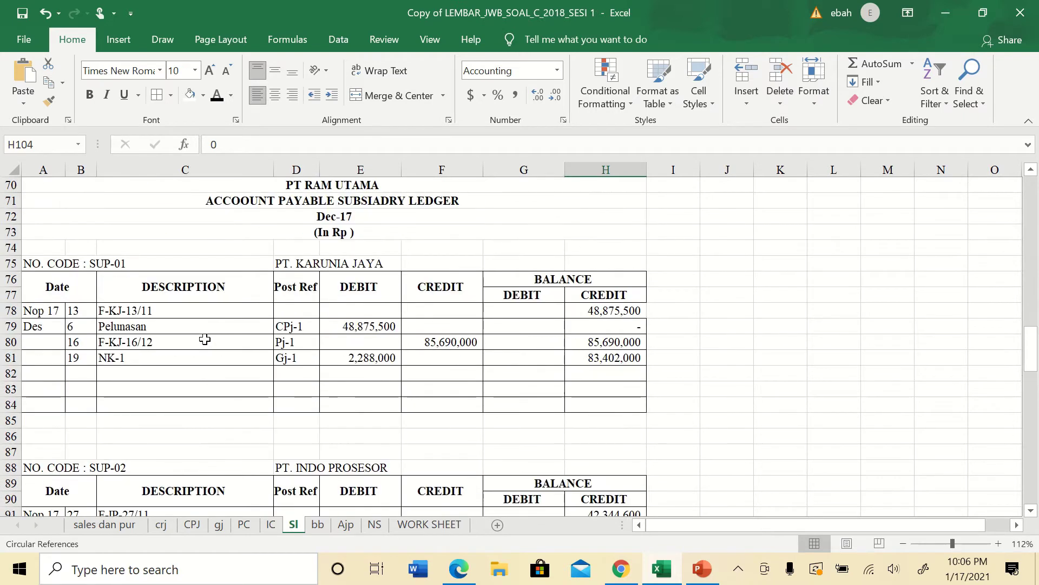
pyautogui.scroll(6, 217, 337)
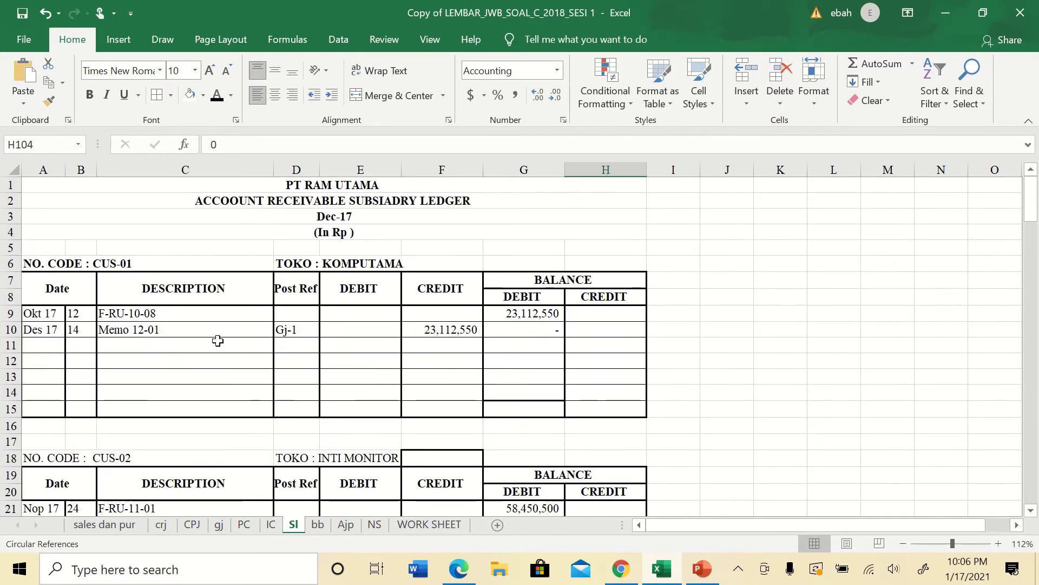
pyautogui.click(36, 329)
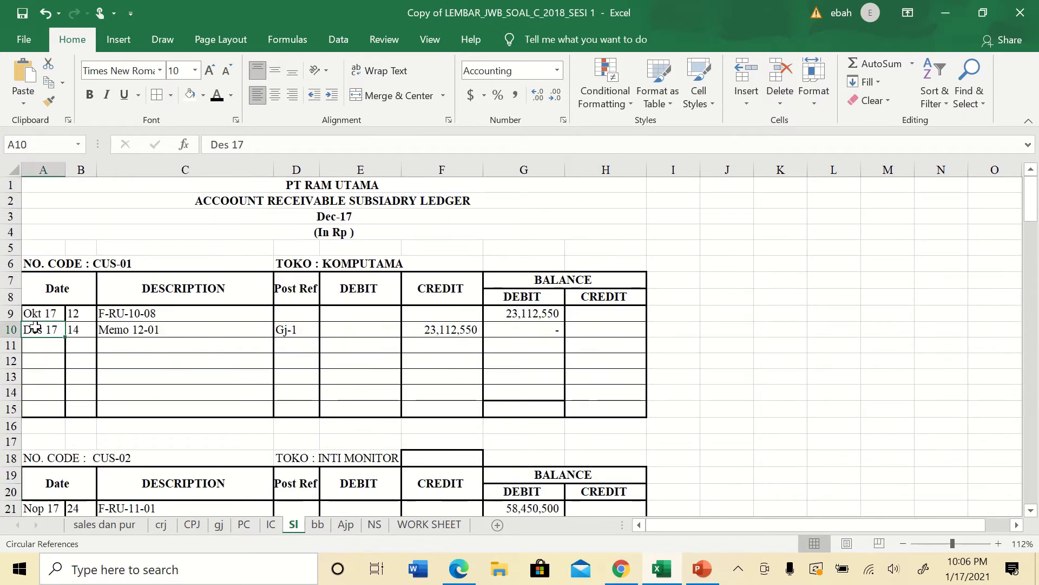
pyautogui.click(74, 330)
pyautogui.click(105, 330)
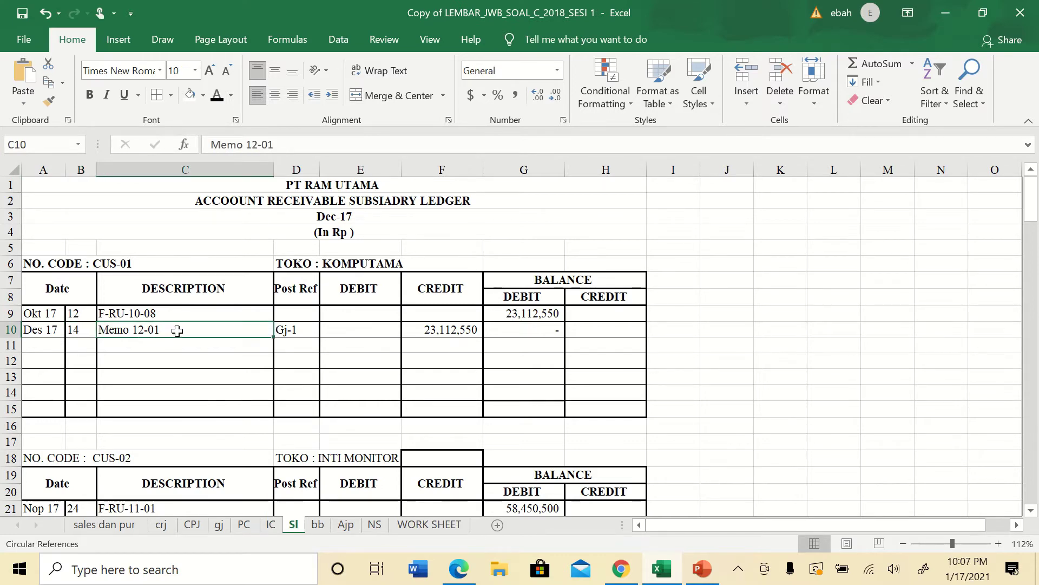
pyautogui.click(292, 328)
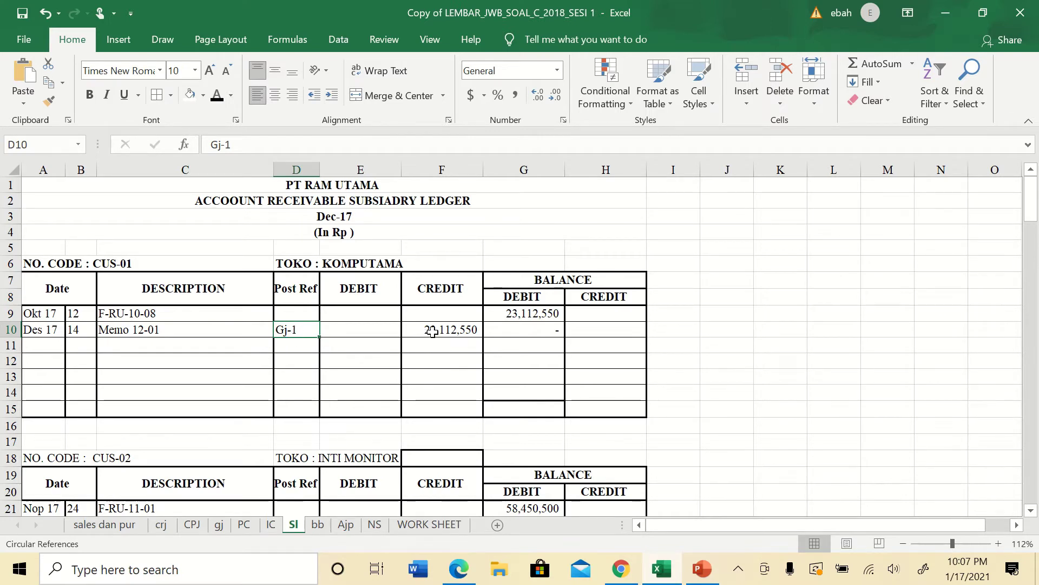
pyautogui.click(413, 335)
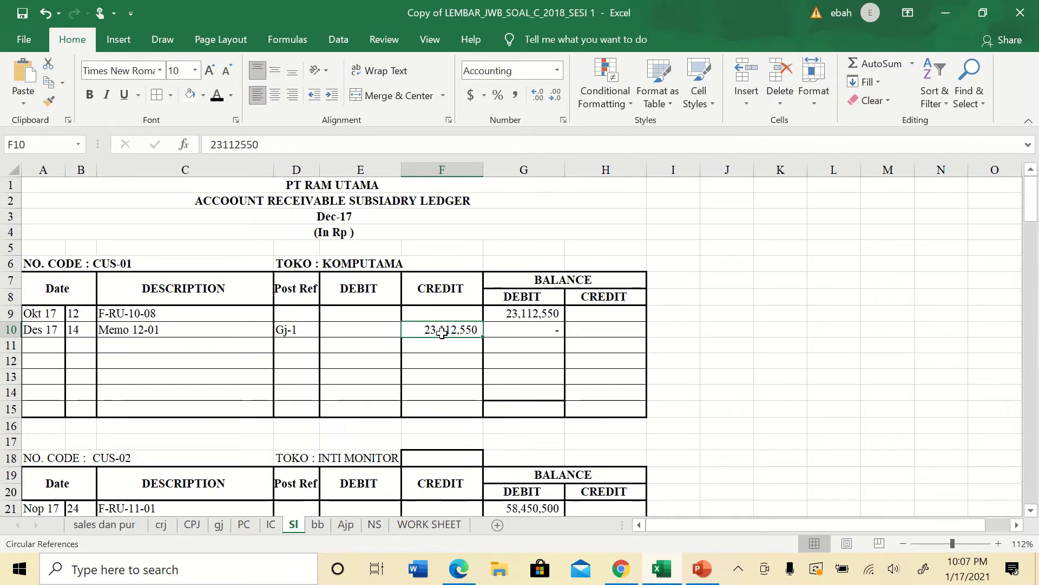
pyautogui.click(528, 329)
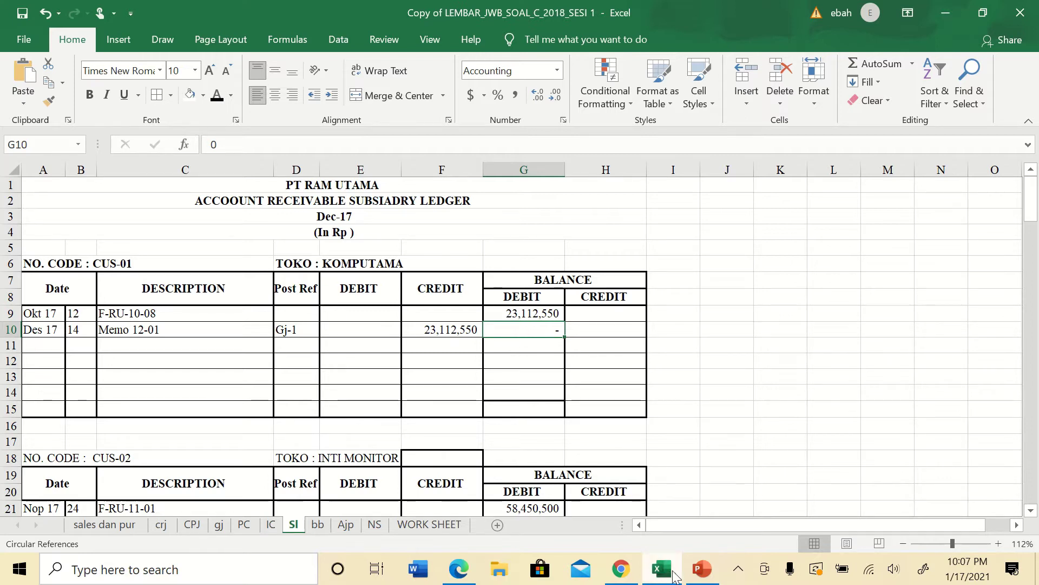
# Switch to the question PDF in Edge and find petty cash voucher VKK 12-01 (DOK #14) to read its details
pyautogui.moveTo(698, 576)
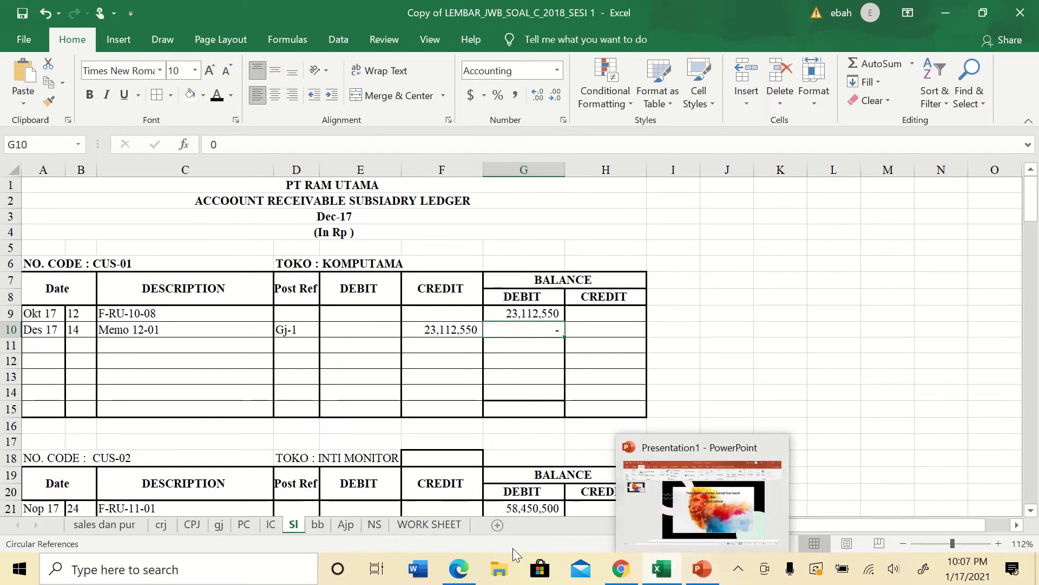
pyautogui.click(454, 520)
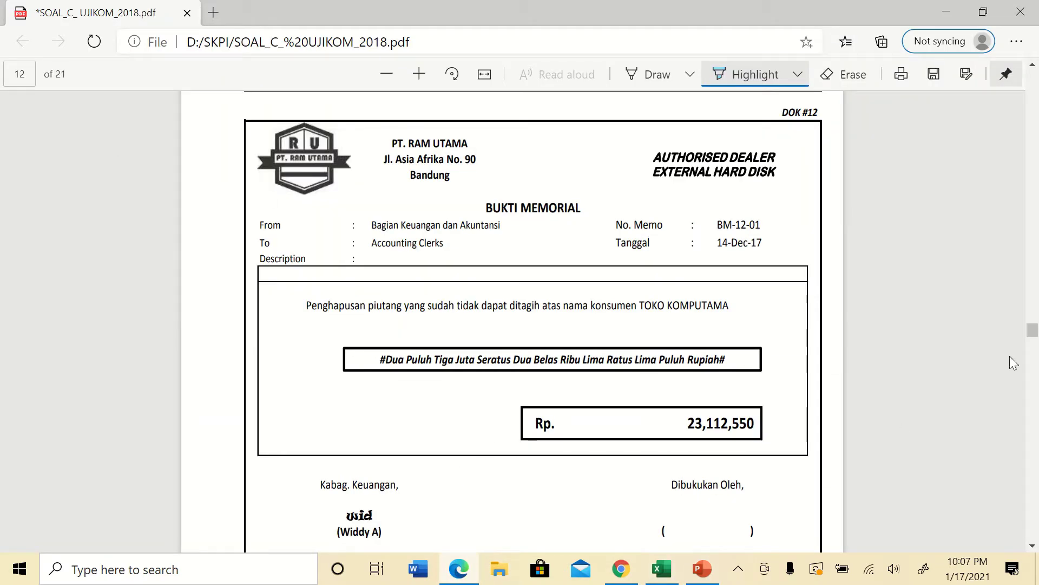
pyautogui.moveTo(1034, 339); pyautogui.dragTo(1034, 384)
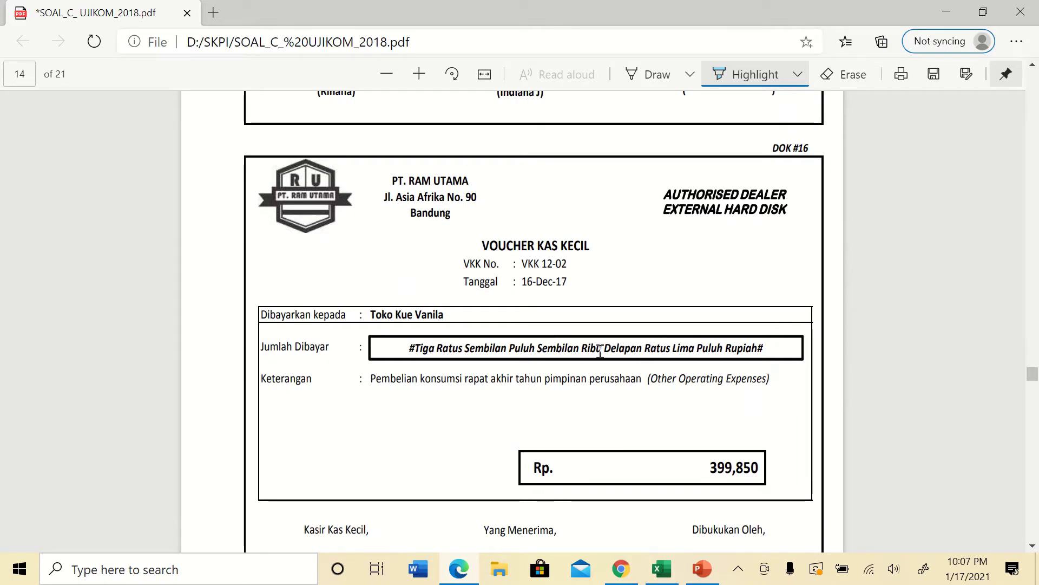
pyautogui.scroll(8, 585, 354)
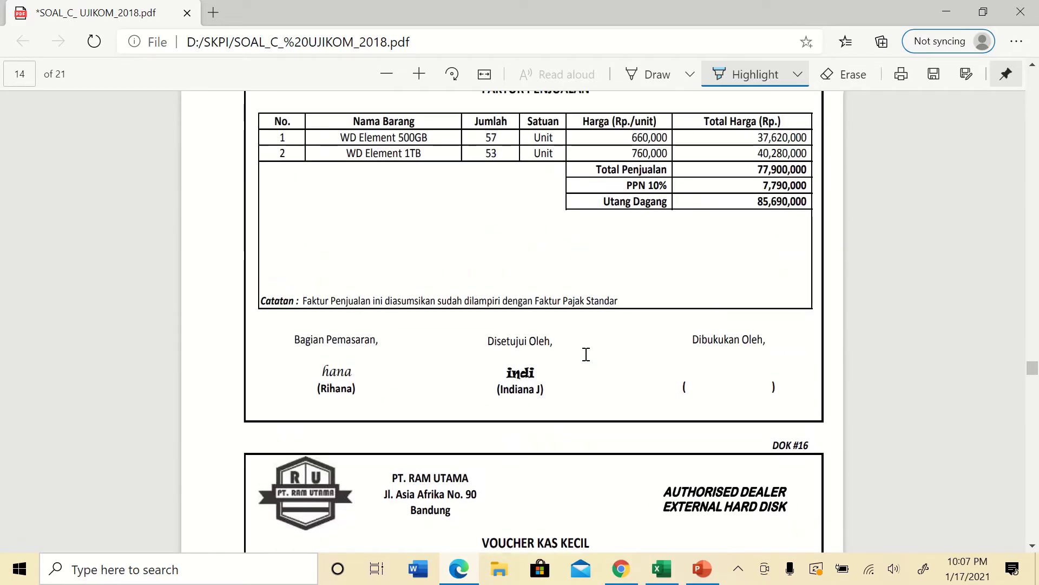
pyautogui.scroll(-5, 586, 354)
pyautogui.scroll(-4, 586, 355)
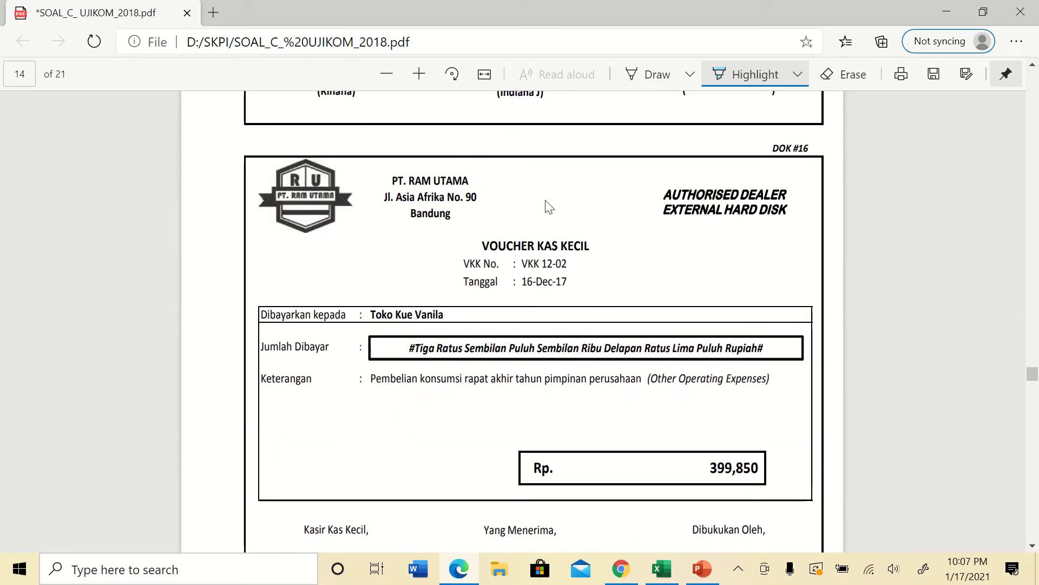
pyautogui.scroll(18, 459, 262)
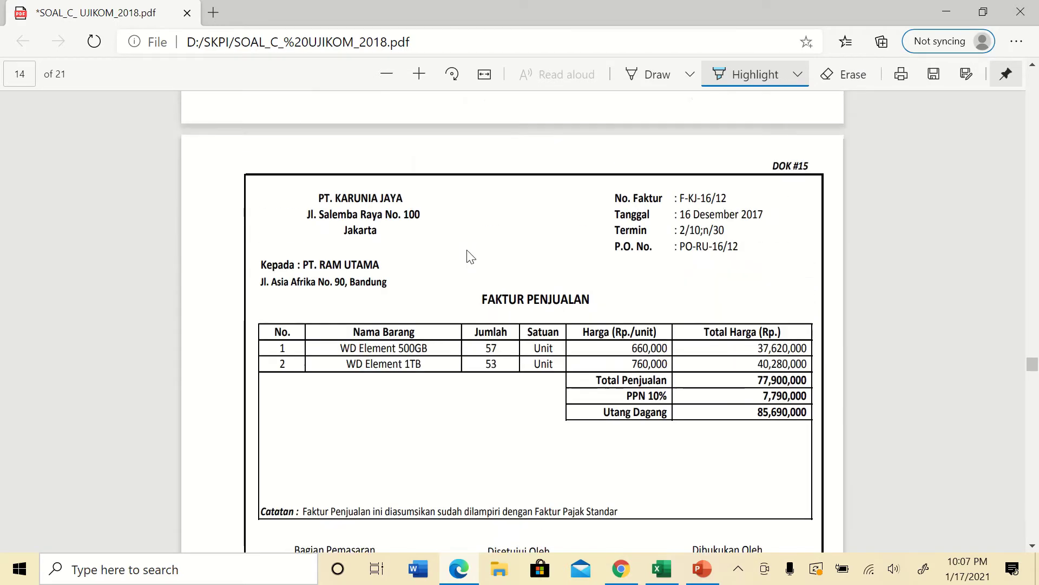
pyautogui.scroll(3, 469, 251)
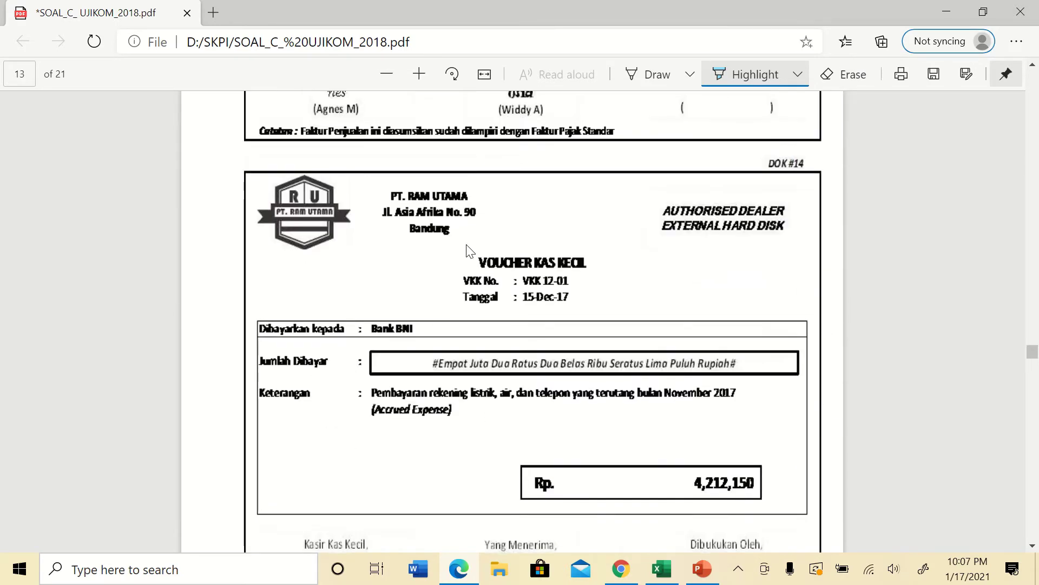
pyautogui.scroll(-1, 467, 251)
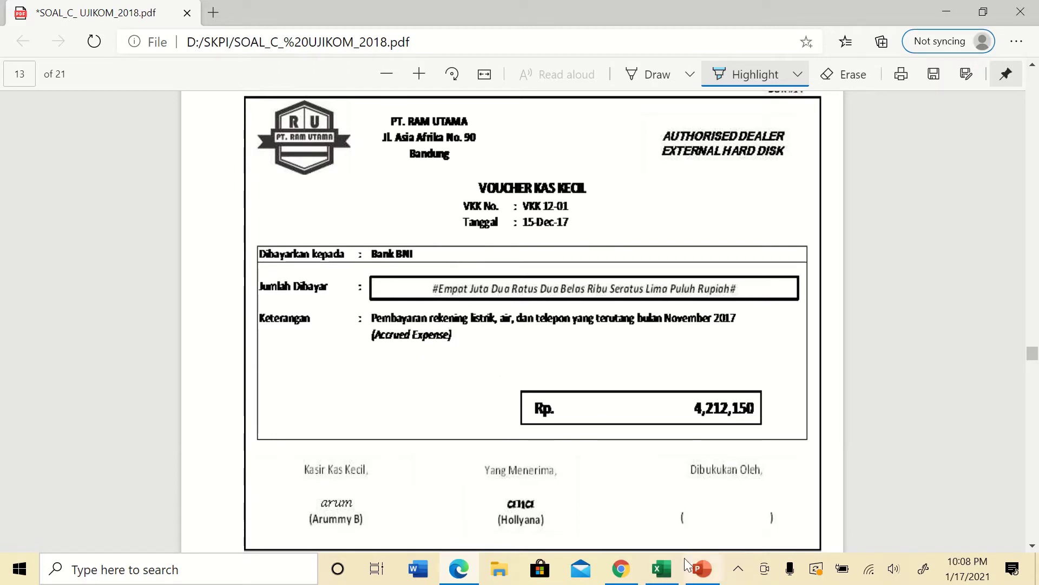
# Return to the Excel workbook and set the font colour of the petty cash journal entry in B8:I8 on the PC sheet to black
pyautogui.moveTo(664, 555)
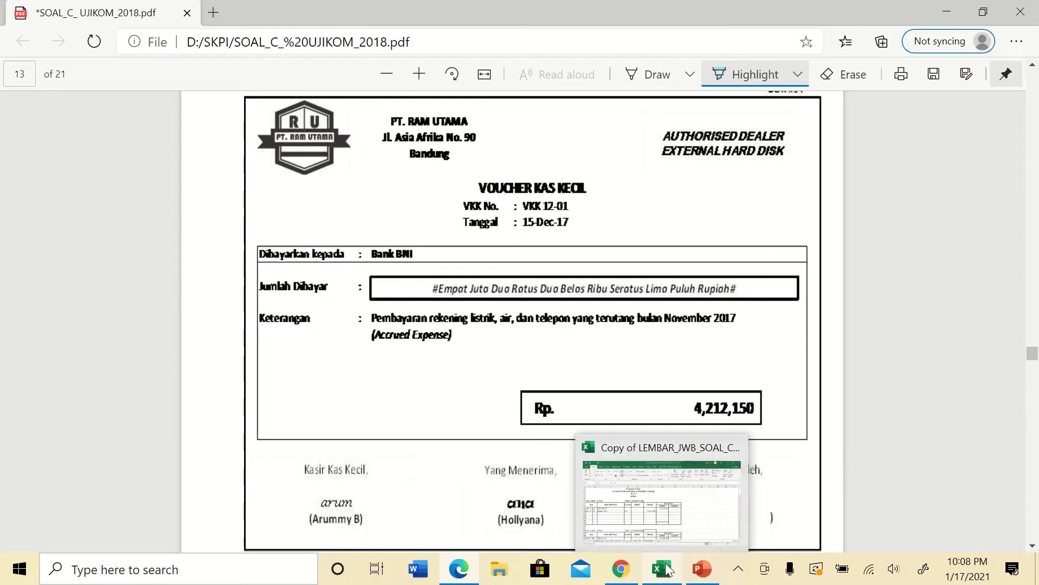
pyautogui.click(653, 518)
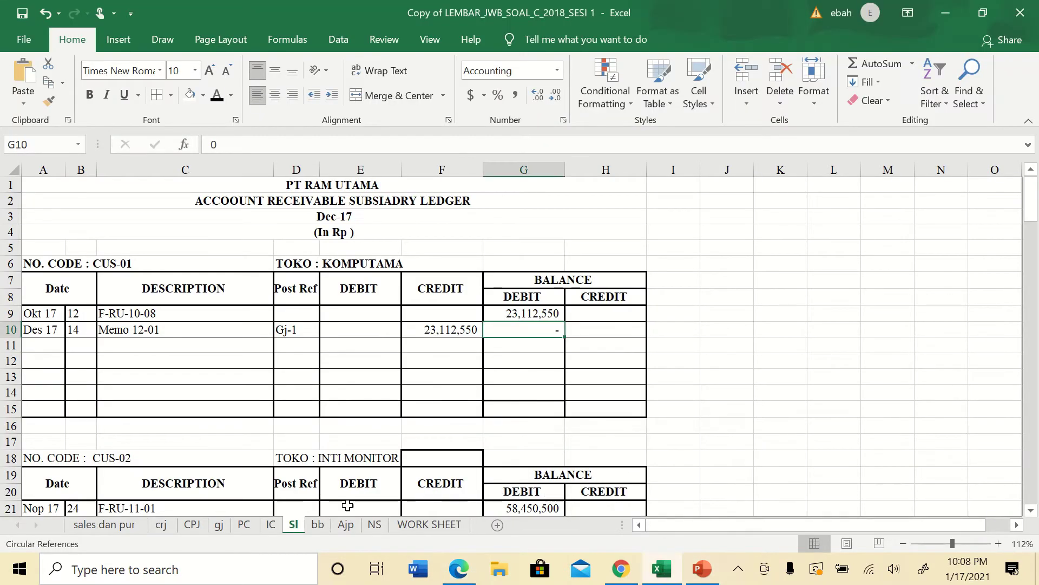
pyautogui.click(244, 528)
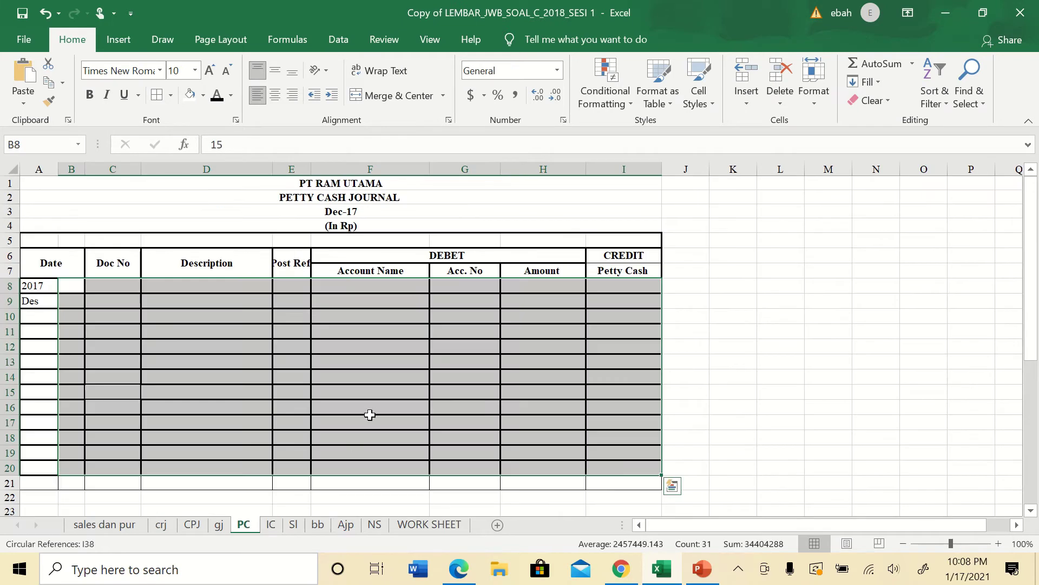
pyautogui.click(81, 286)
pyautogui.moveTo(92, 290); pyautogui.dragTo(594, 286)
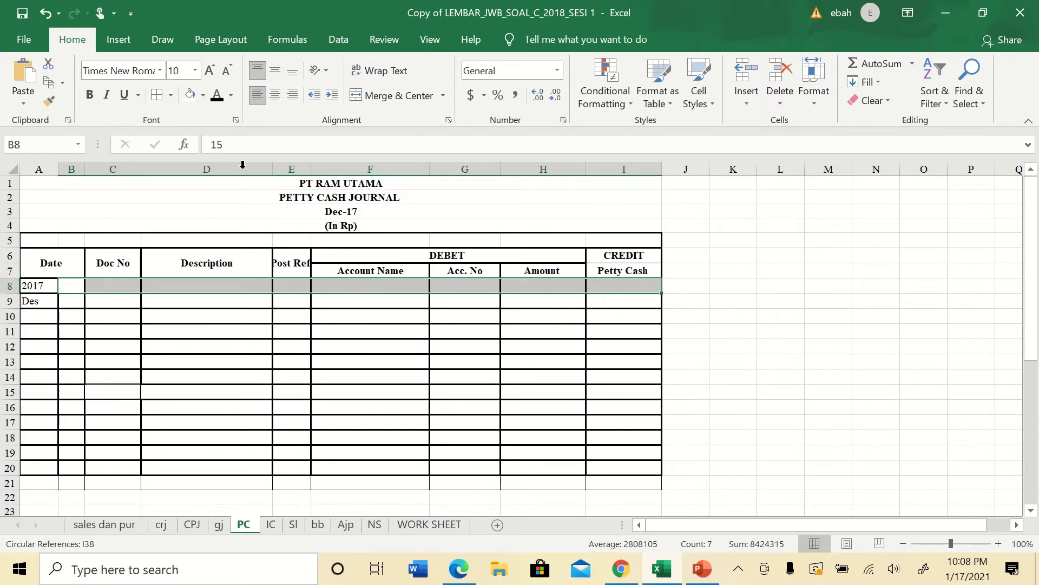
pyautogui.click(218, 100)
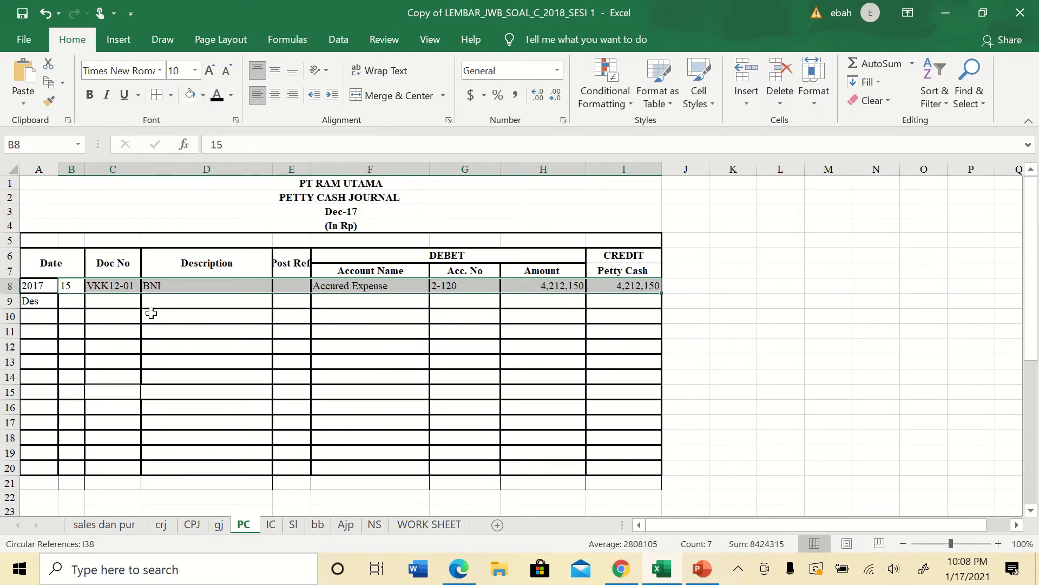
# Review the petty cash journal entry in row 8, from document number and description to debited account, account number, amount and credit
pyautogui.click(90, 285)
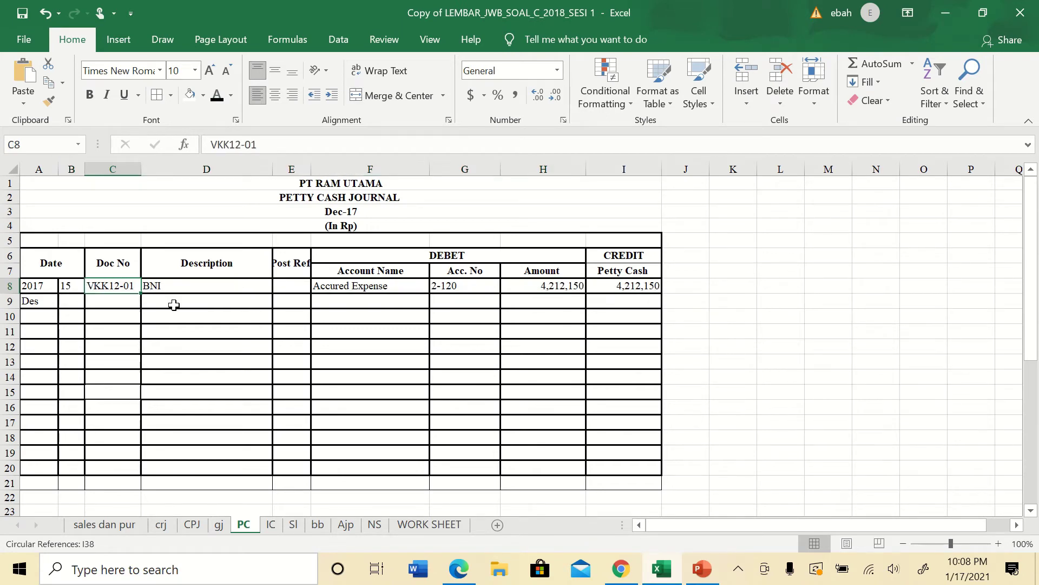
pyautogui.click(170, 285)
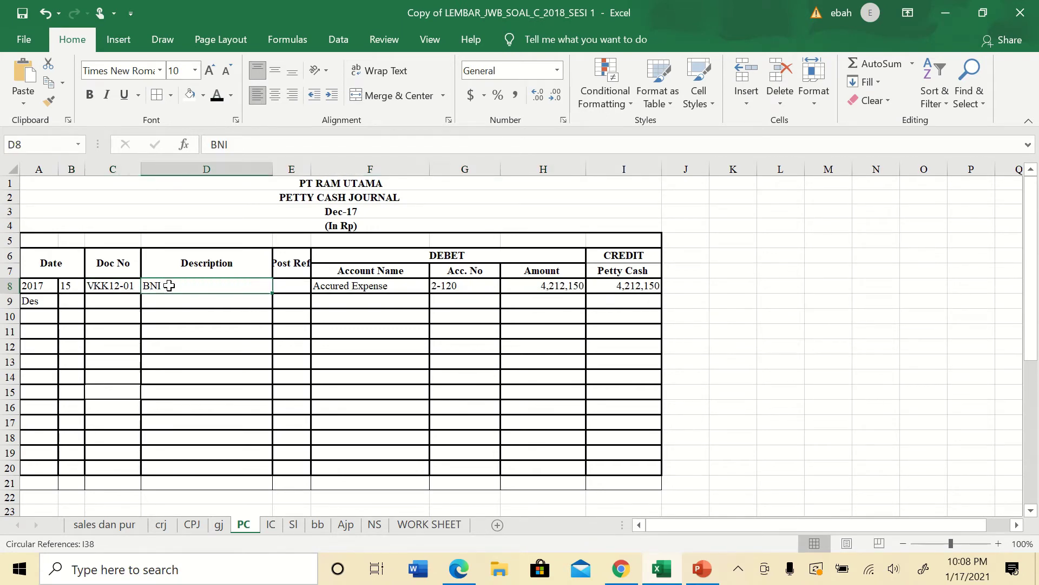
pyautogui.click(323, 287)
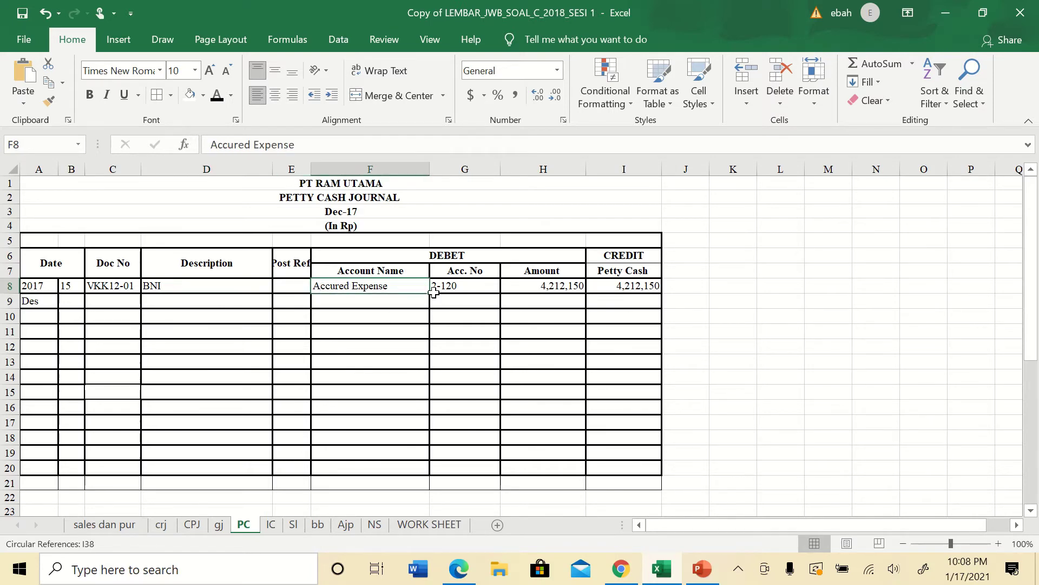
pyautogui.click(451, 286)
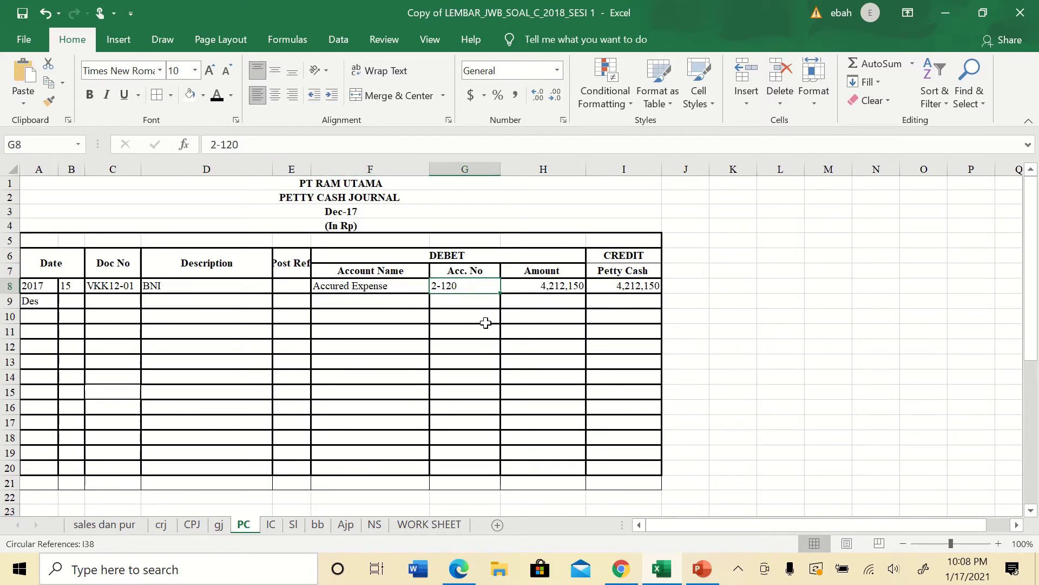
pyautogui.click(529, 283)
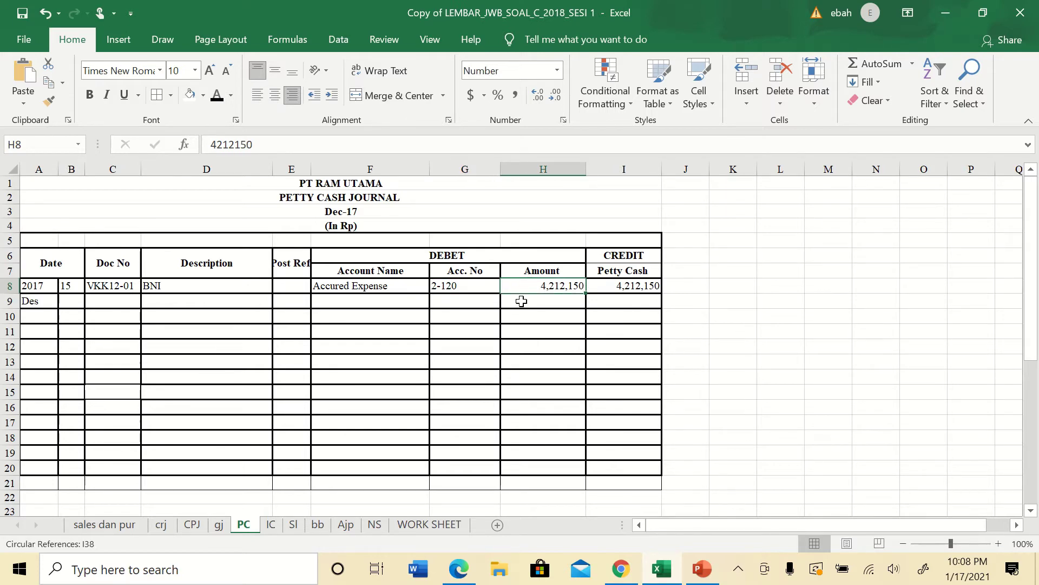
pyautogui.click(601, 284)
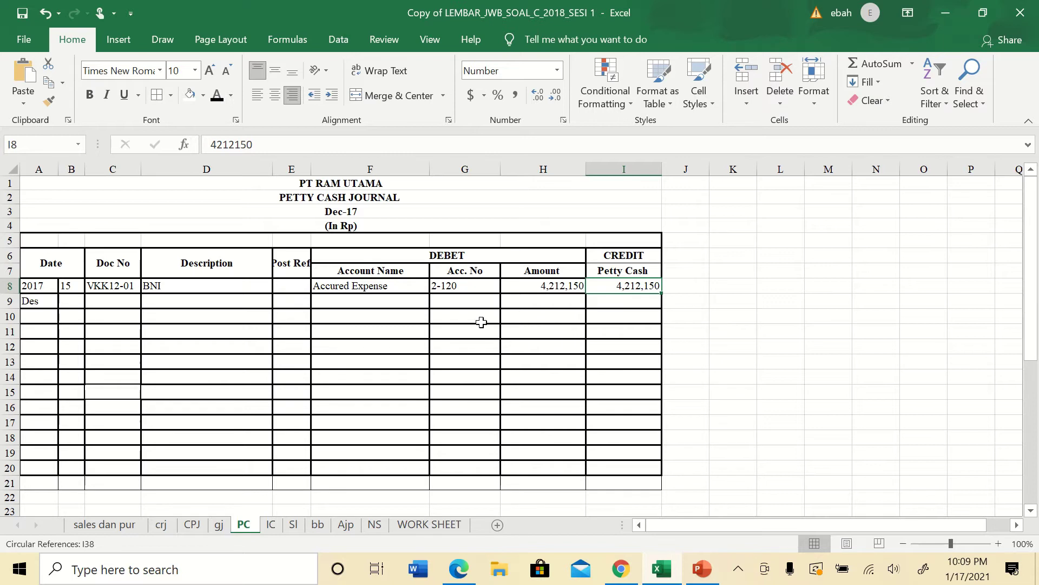
pyautogui.click(321, 288)
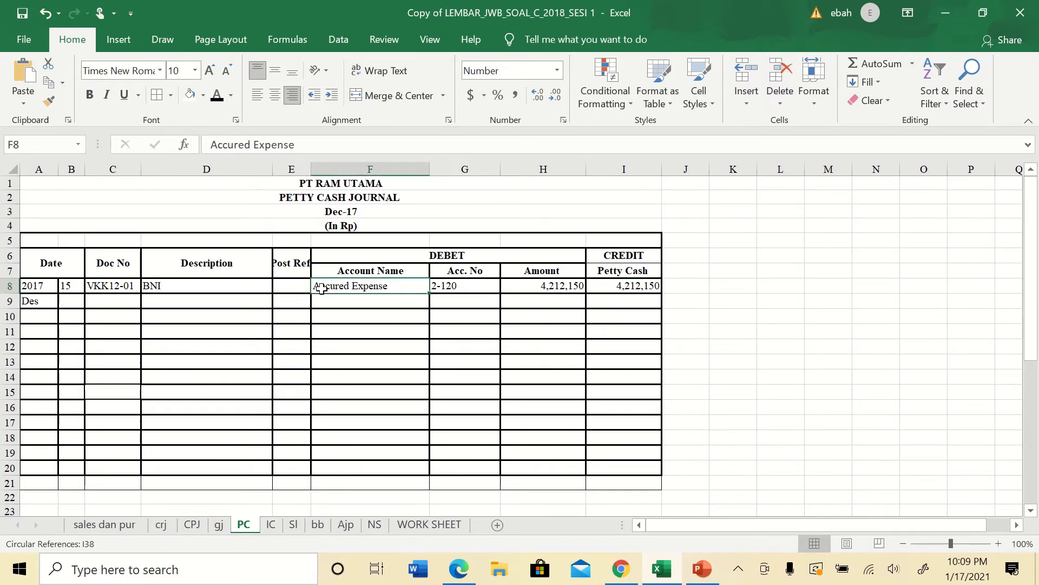
pyautogui.click(457, 283)
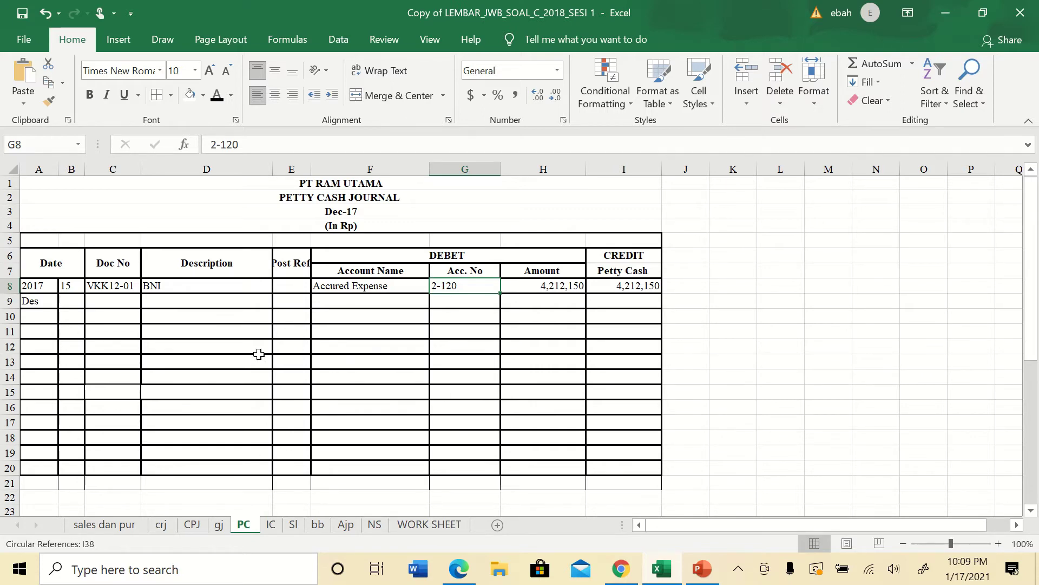
# Open the general journal sheet gj, then switch to the question PDF in Edge and find PT. Karunia Jaya's credit note NK-12-01 (DOK #17)
pyautogui.click(220, 525)
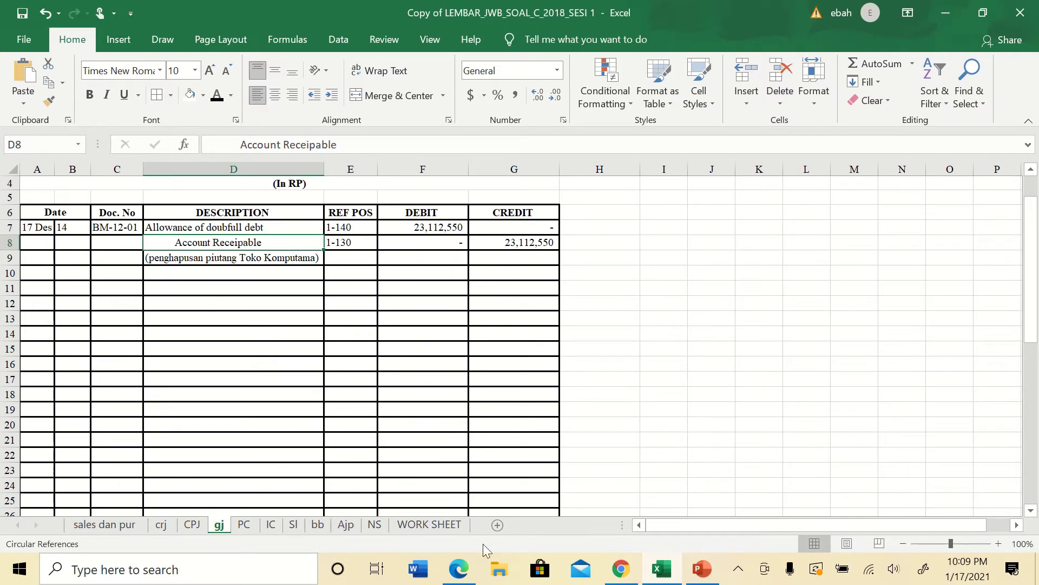
pyautogui.moveTo(457, 567)
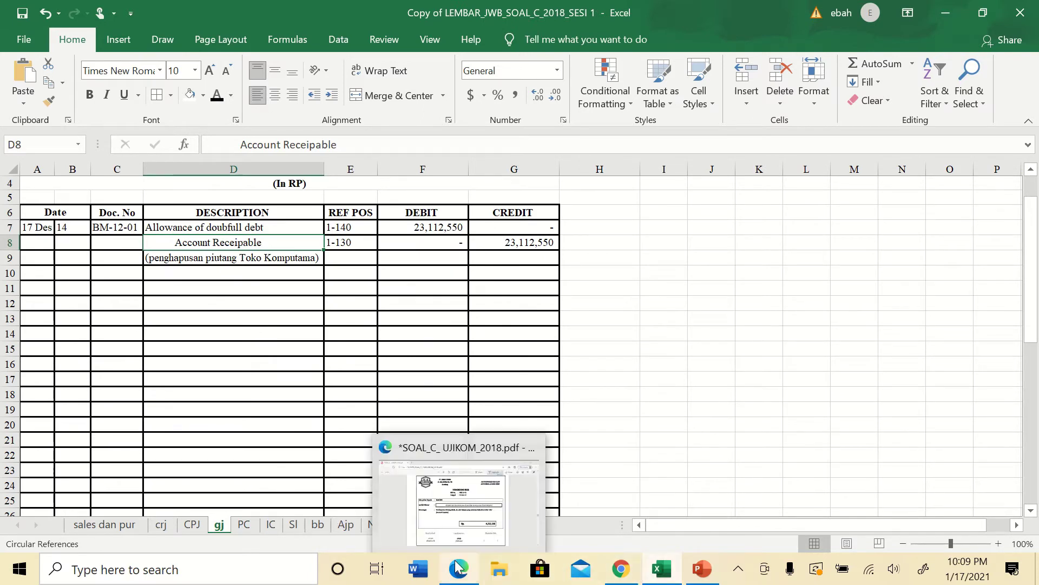
pyautogui.click(469, 501)
pyautogui.scroll(-3, 590, 371)
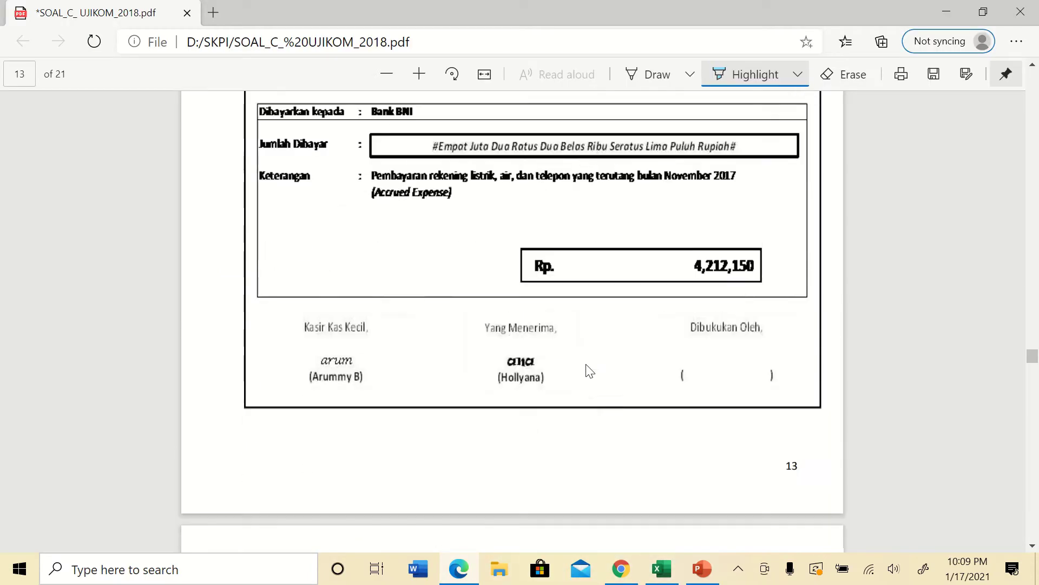
pyautogui.scroll(-5, 590, 372)
pyautogui.scroll(-1, 590, 373)
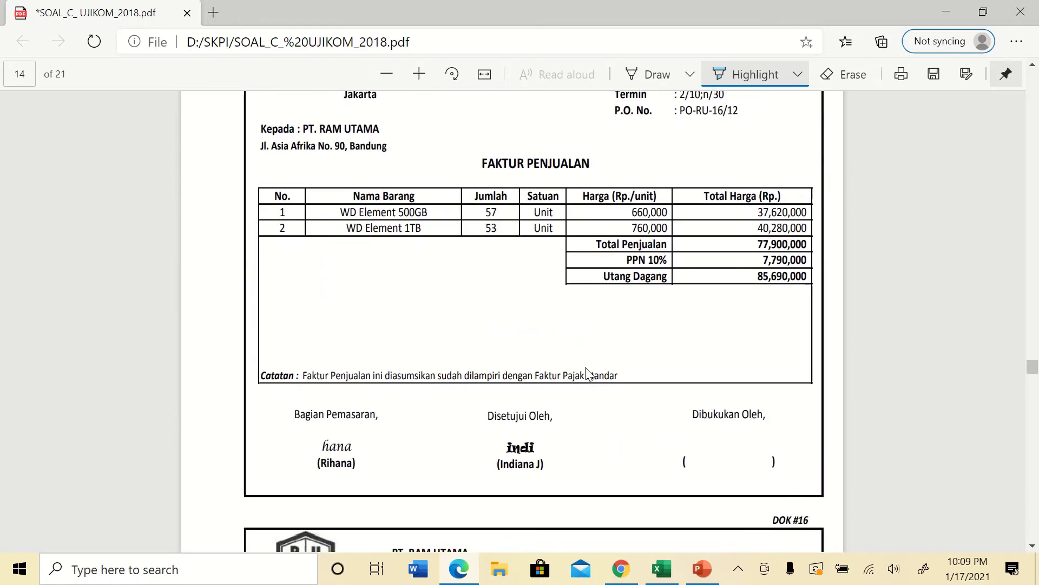
pyautogui.scroll(-14, 587, 372)
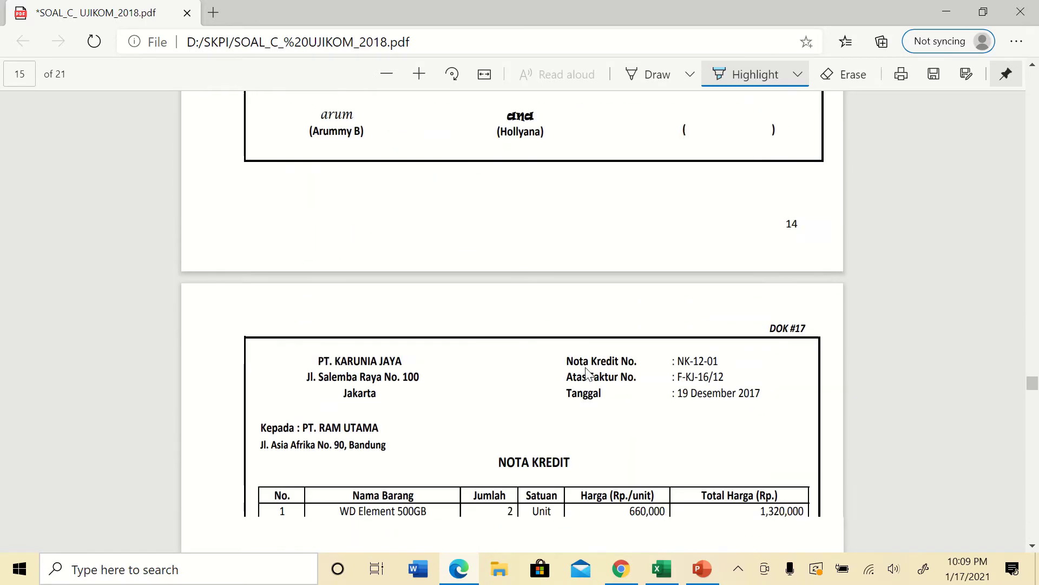
pyautogui.scroll(-1, 589, 374)
pyautogui.scroll(-1, 590, 374)
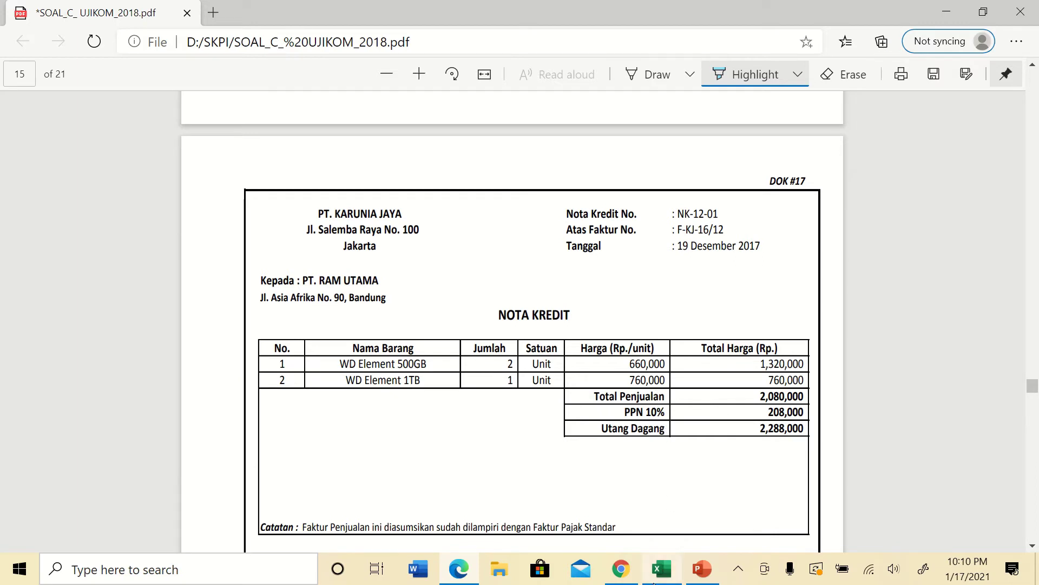
# Return to the Excel workbook and set the font colour of B10:G15 on the gj sheet to black
pyautogui.moveTo(661, 578)
pyautogui.click(667, 497)
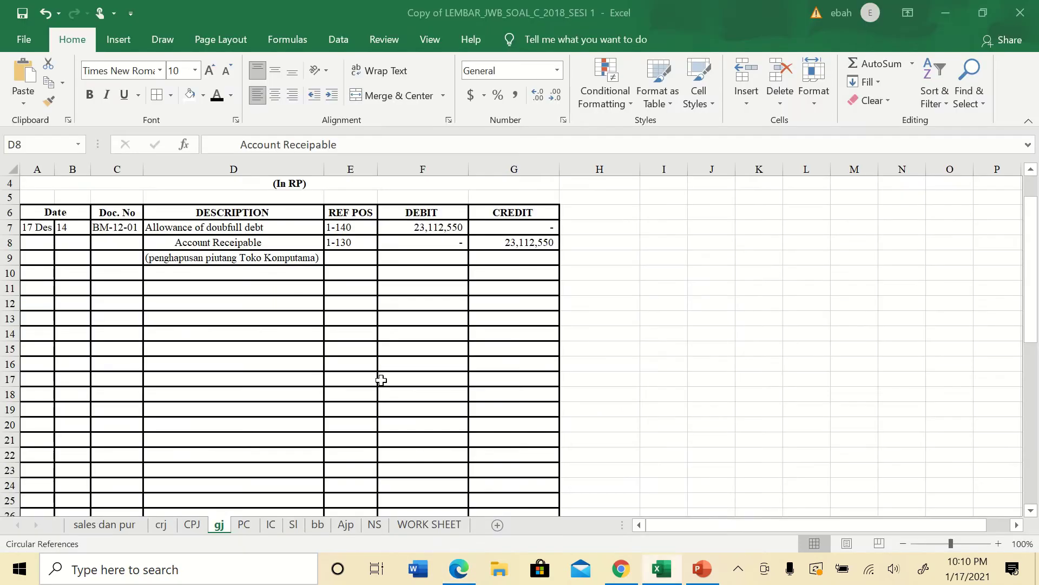
pyautogui.moveTo(70, 274); pyautogui.dragTo(490, 347)
pyautogui.click(217, 95)
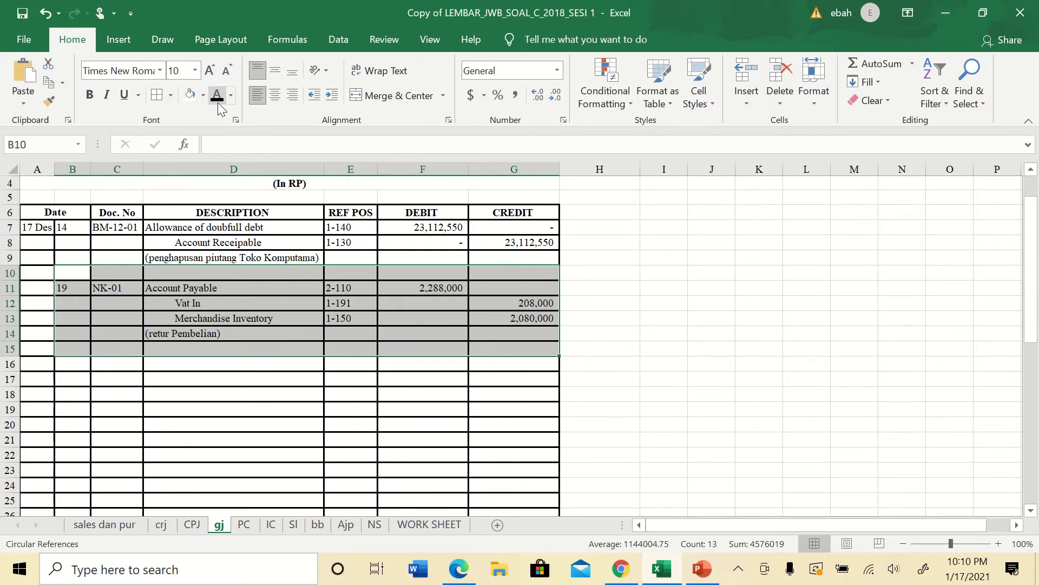
# Review the NK-01 purchase return entry in the general journal, checking each account name, its debit or credit amount and the explanatory note
pyautogui.click(178, 290)
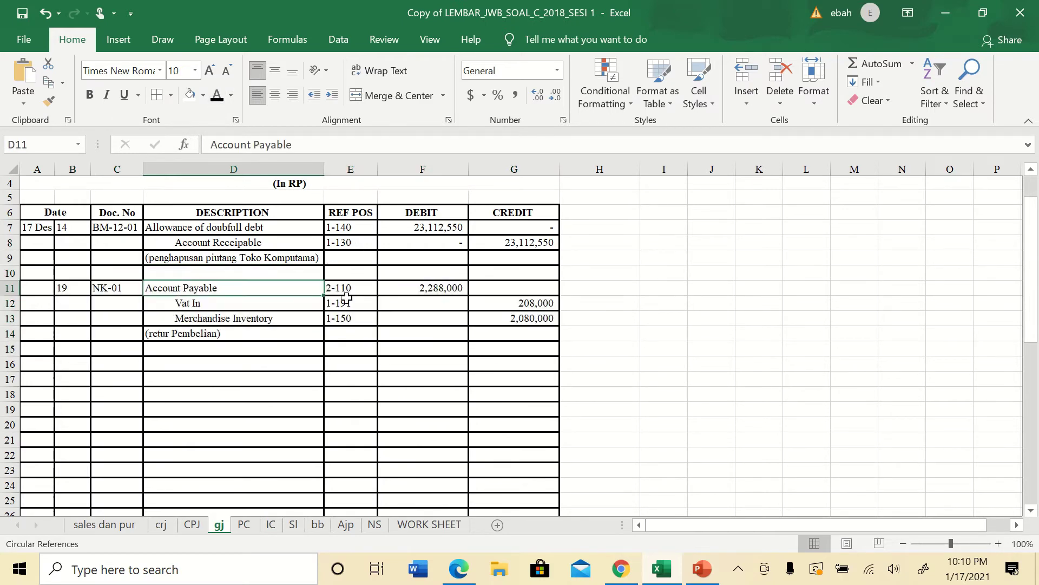
pyautogui.click(413, 288)
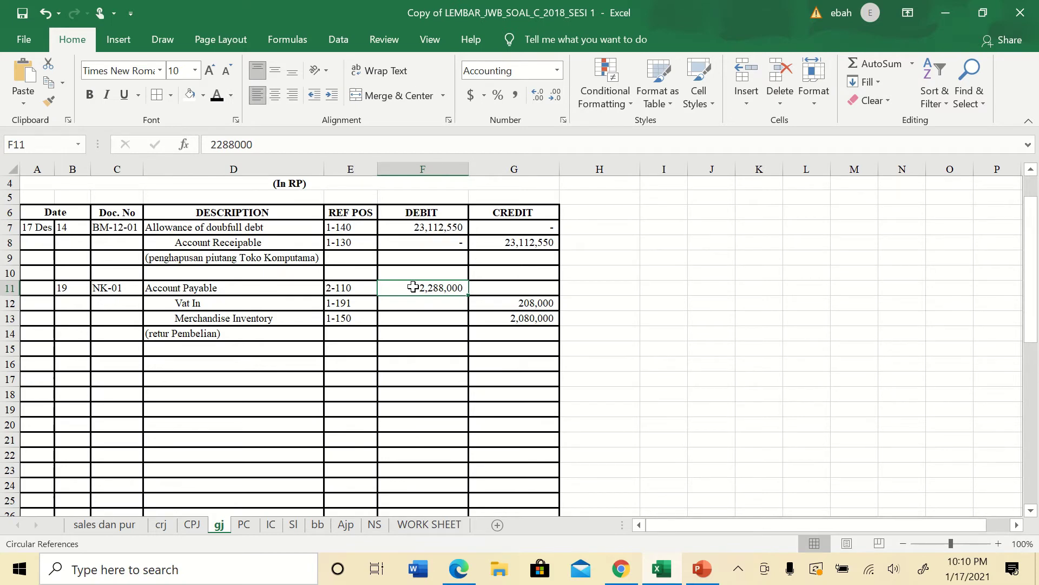
pyautogui.click(186, 302)
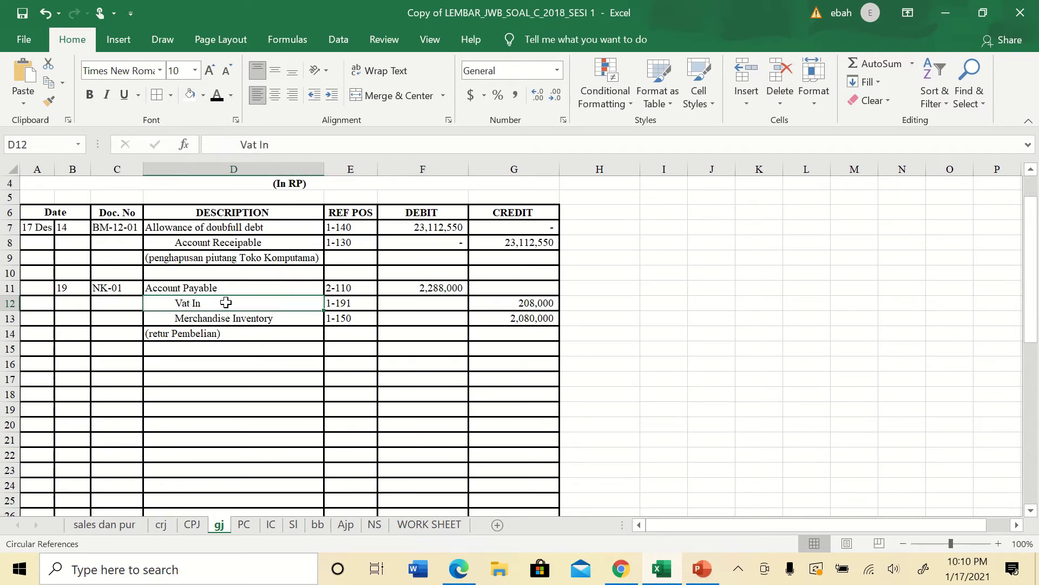
pyautogui.click(502, 302)
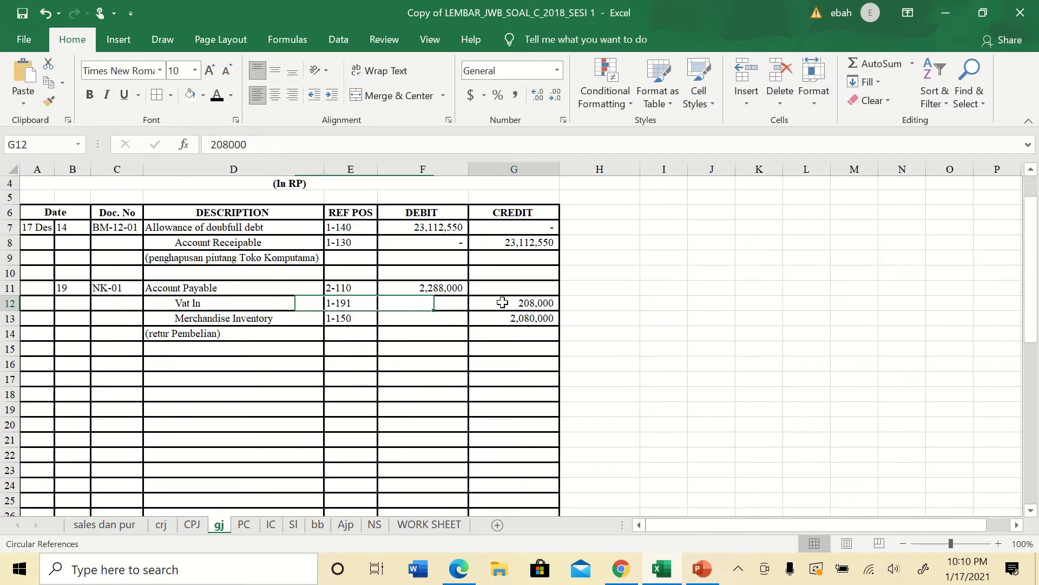
pyautogui.click(174, 316)
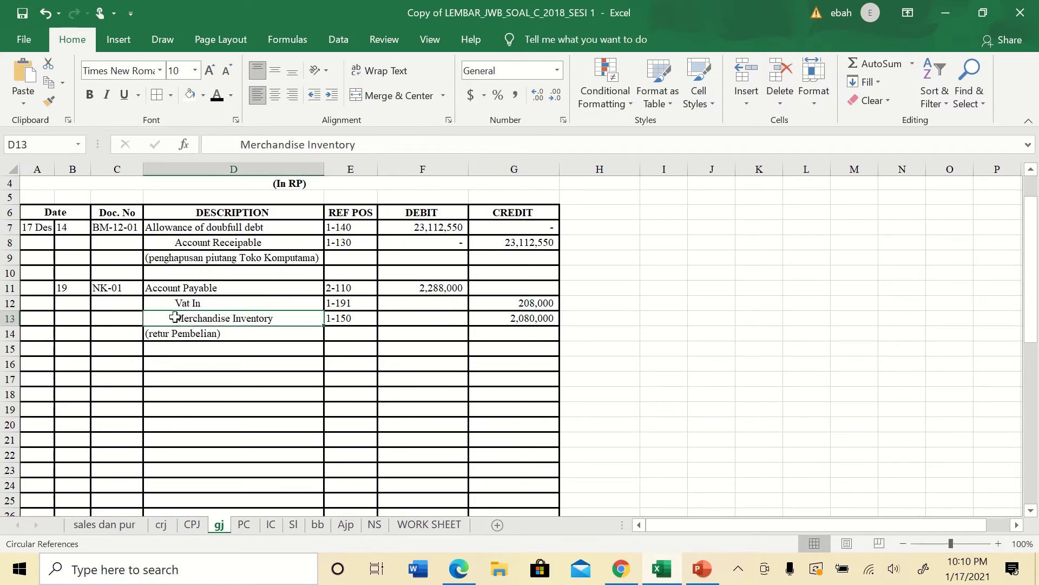
pyautogui.click(502, 321)
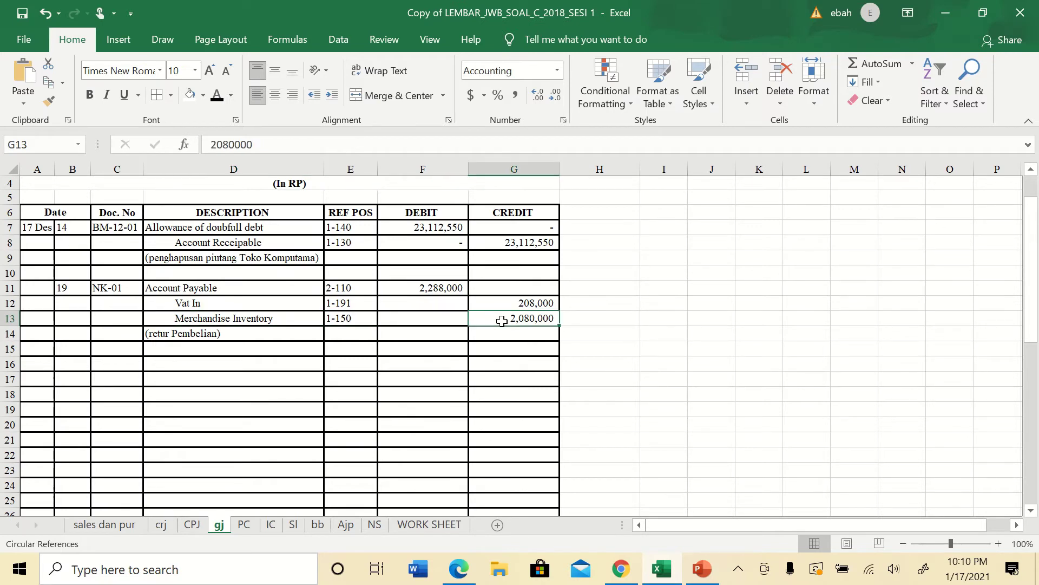
pyautogui.click(248, 318)
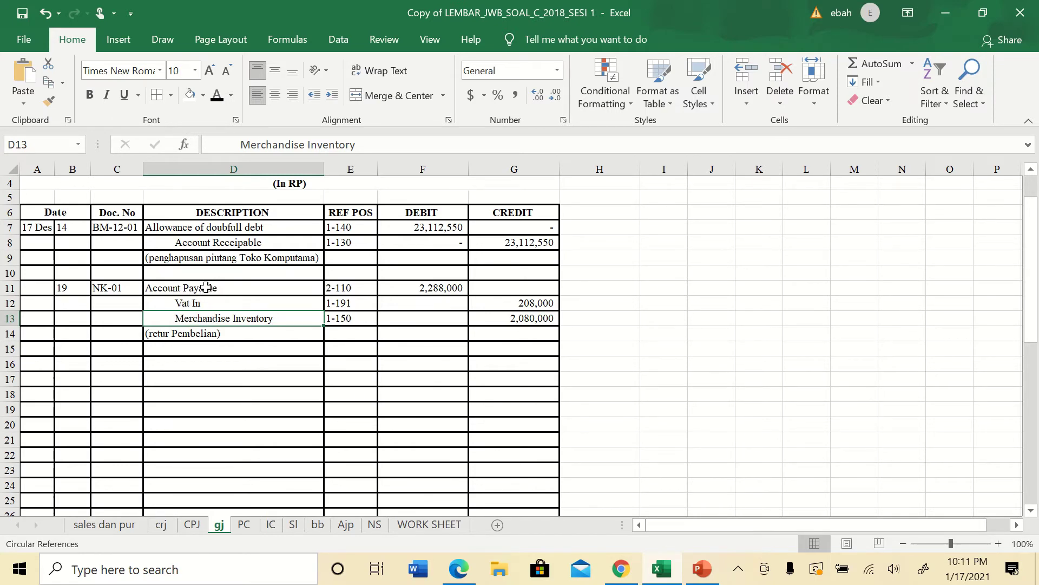
pyautogui.click(199, 330)
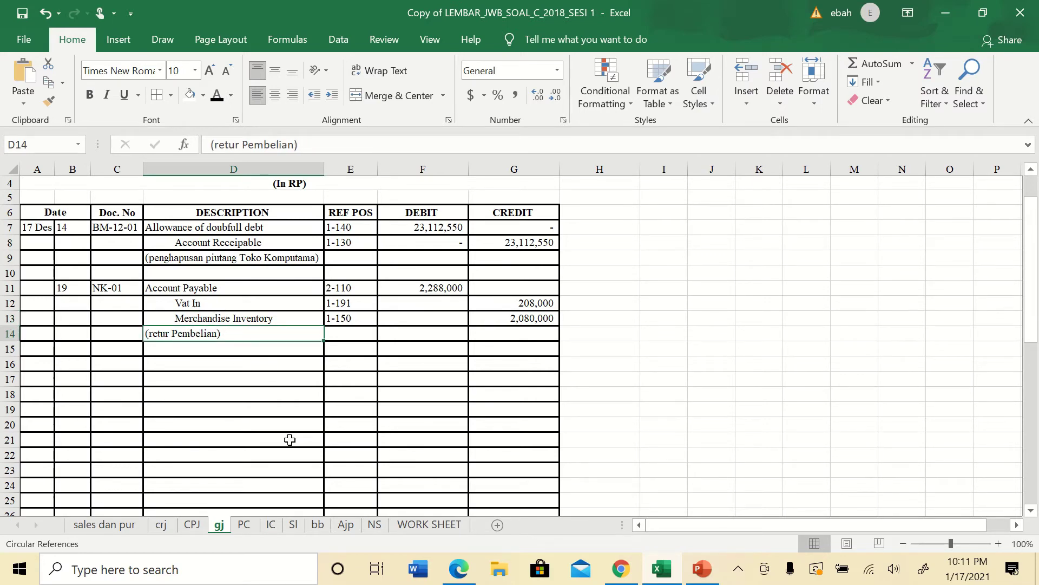
# Find PT. Karunia Jaya's payable ledger on the SI sheet and examine the date, description and debit of its NK-1 posting
pyautogui.click(293, 525)
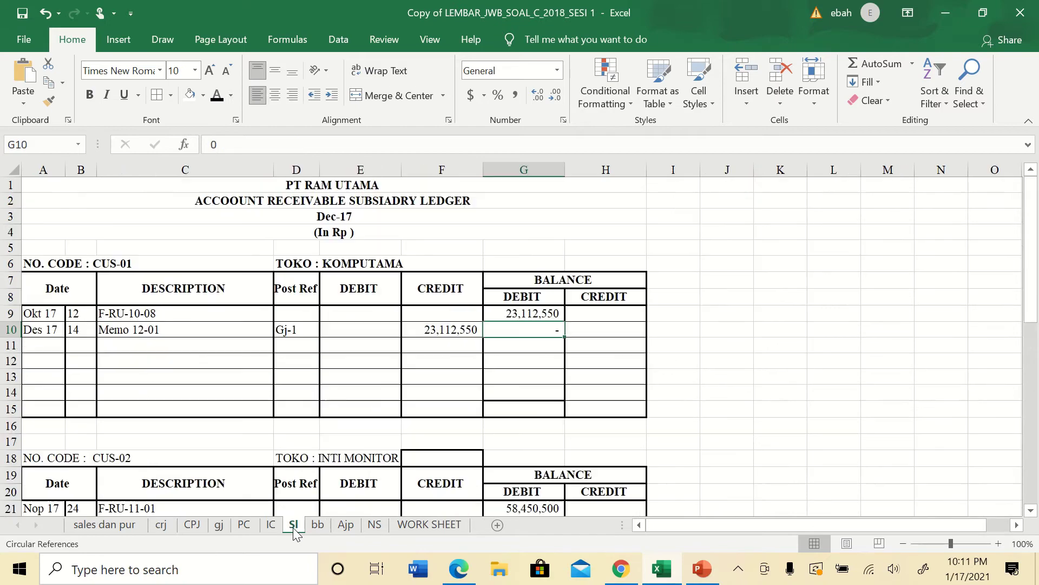
pyautogui.scroll(-7, 351, 406)
pyautogui.scroll(-6, 351, 406)
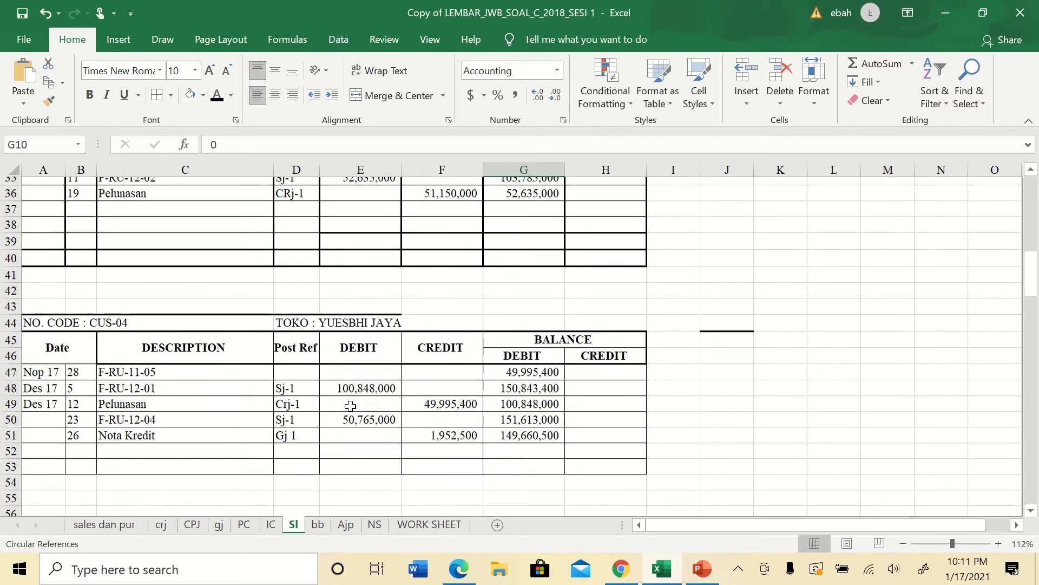
pyautogui.scroll(-8, 351, 406)
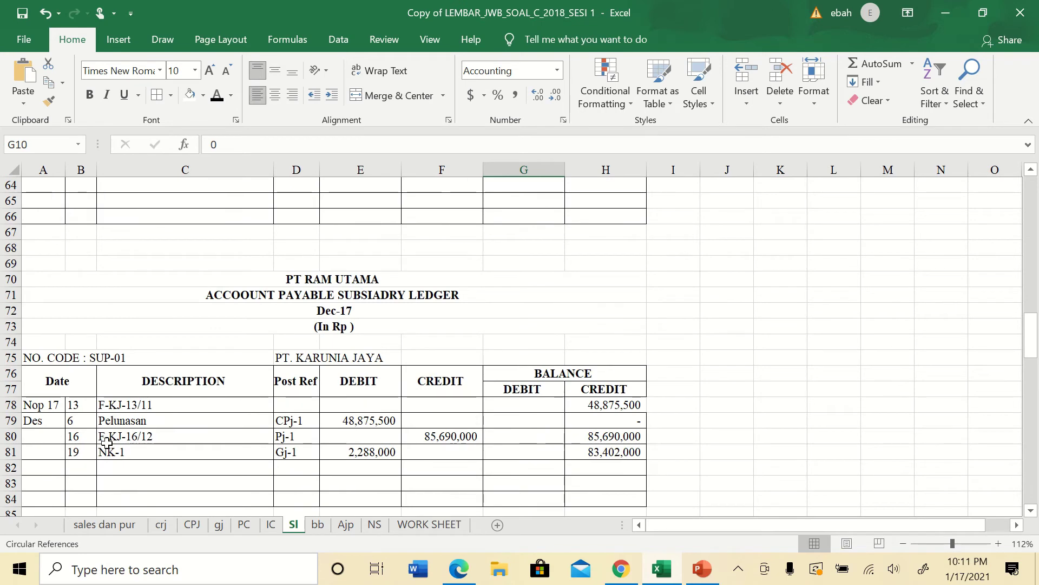
pyautogui.click(81, 451)
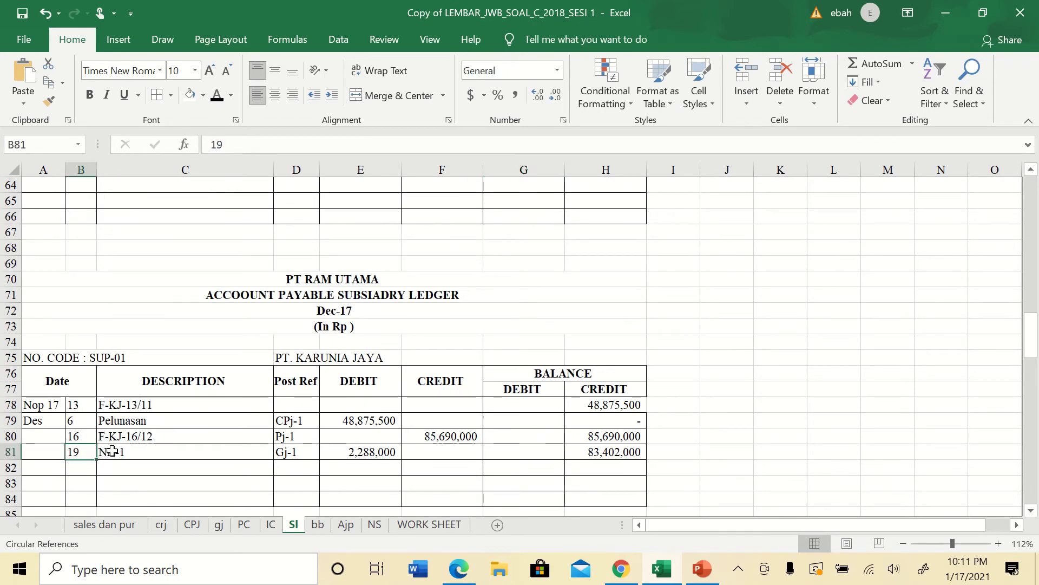
pyautogui.click(110, 451)
pyautogui.click(353, 451)
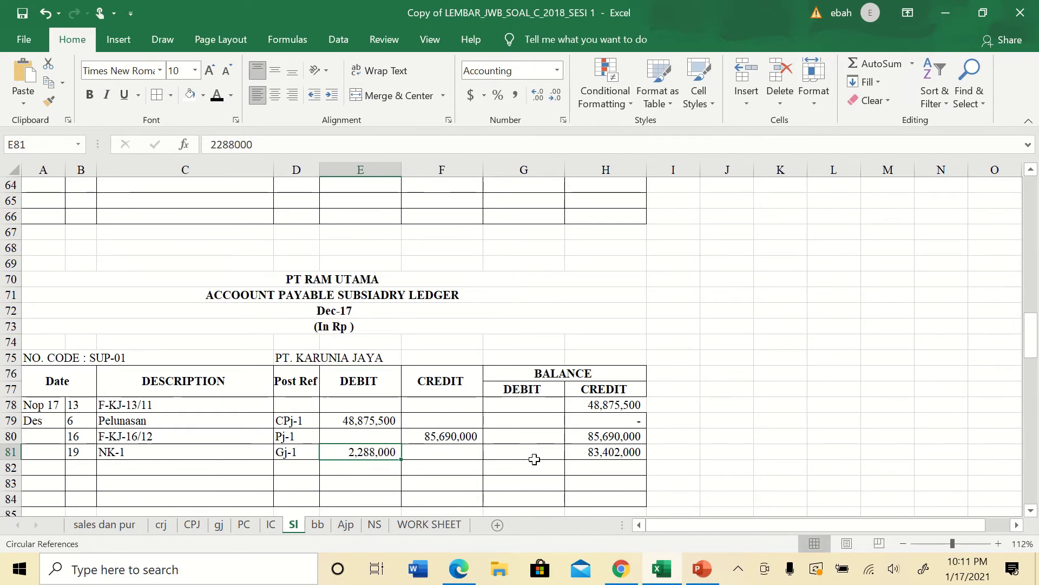
# Check the credit balance formula in H81 against the F-KJ-16/12 invoice credit and the NK-1 debit
pyautogui.click(593, 454)
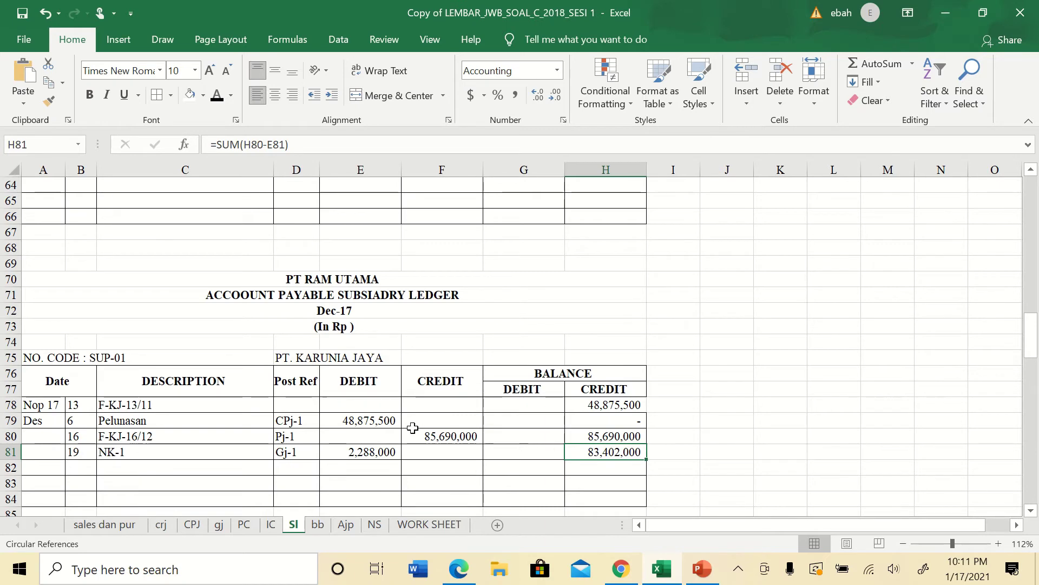
pyautogui.click(429, 436)
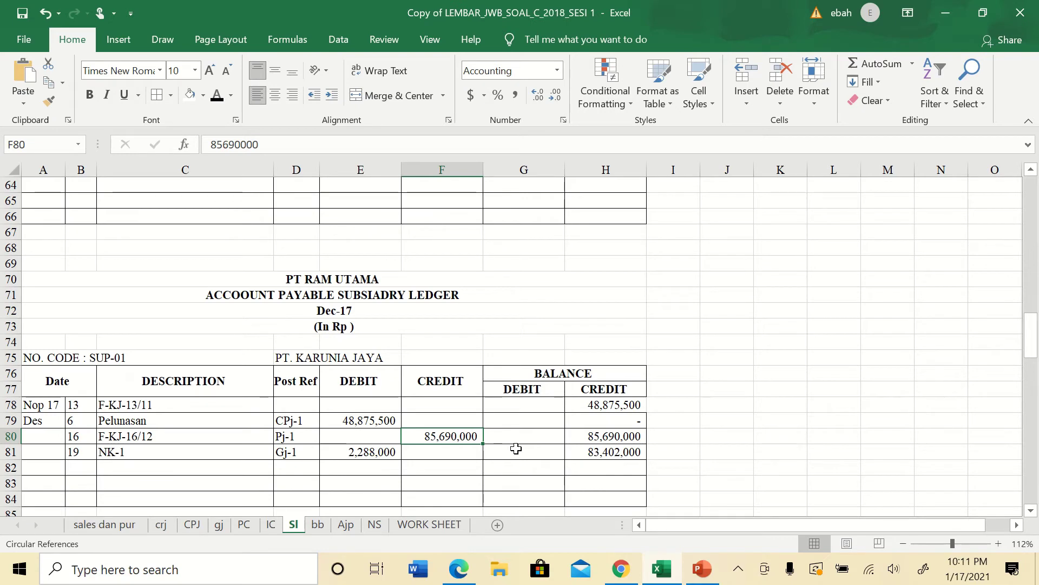
pyautogui.click(613, 455)
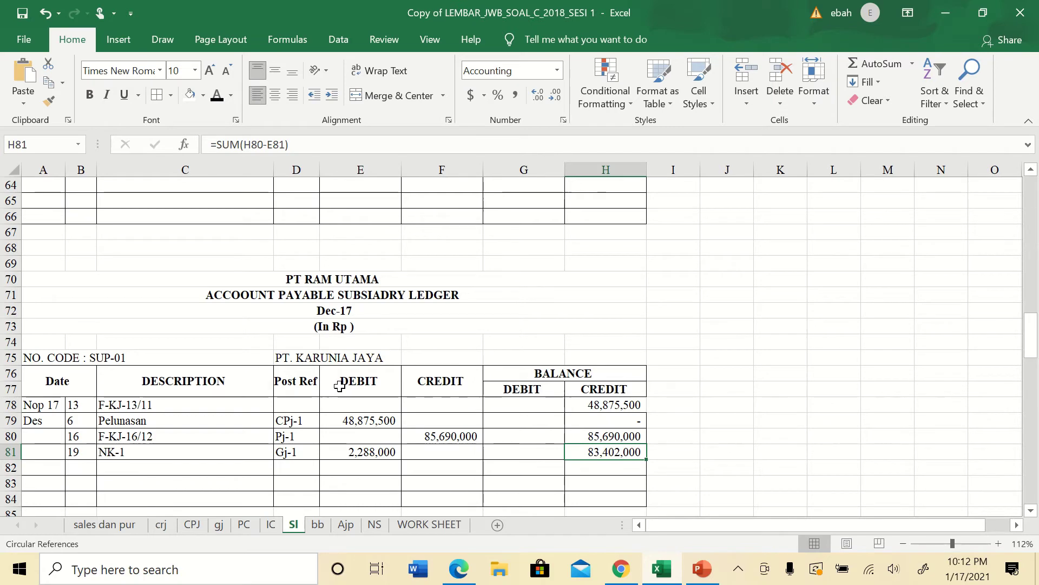
pyautogui.click(368, 451)
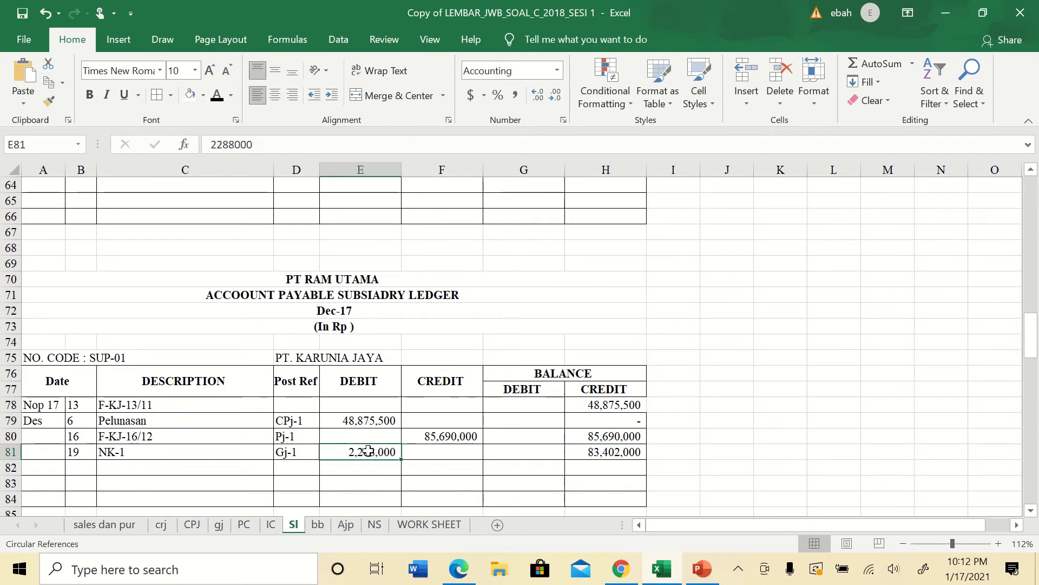
# On the IC sheet, hide the entries after 19 December in the first inventory card by setting B23:L26 to white font
pyautogui.click(271, 525)
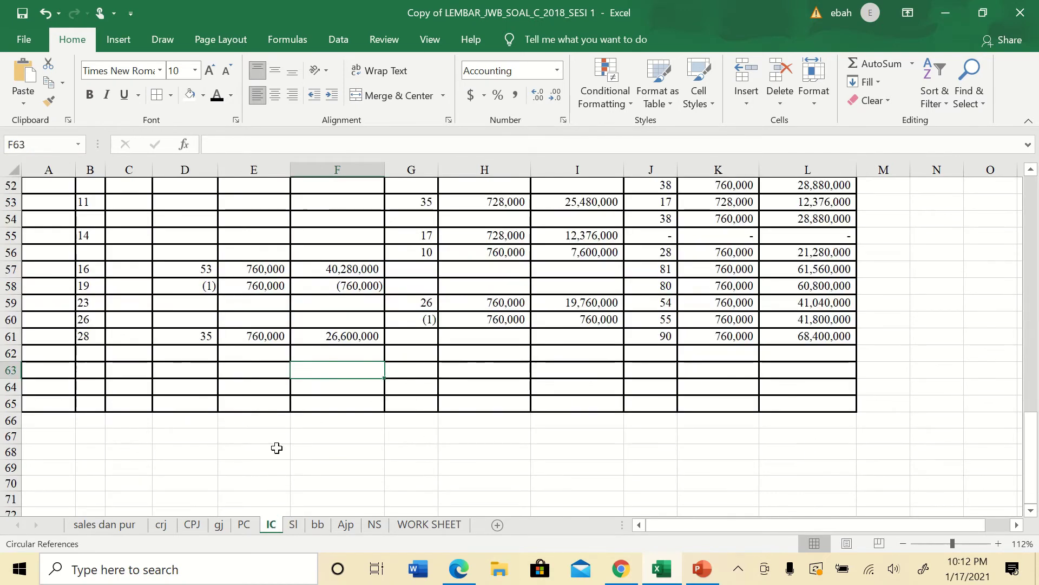
pyautogui.scroll(2, 267, 424)
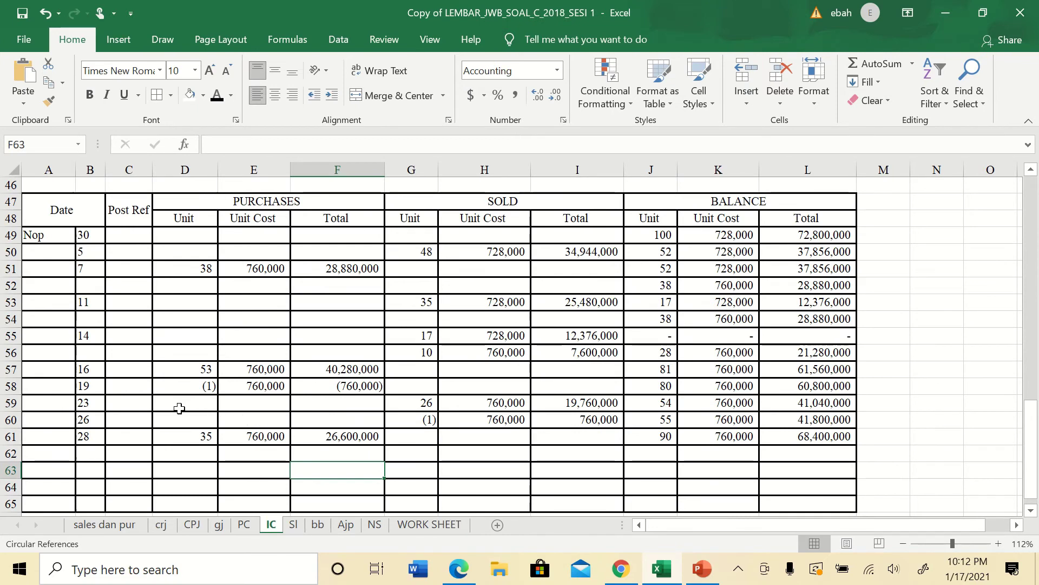
pyautogui.scroll(2, 114, 386)
pyautogui.scroll(9, 115, 387)
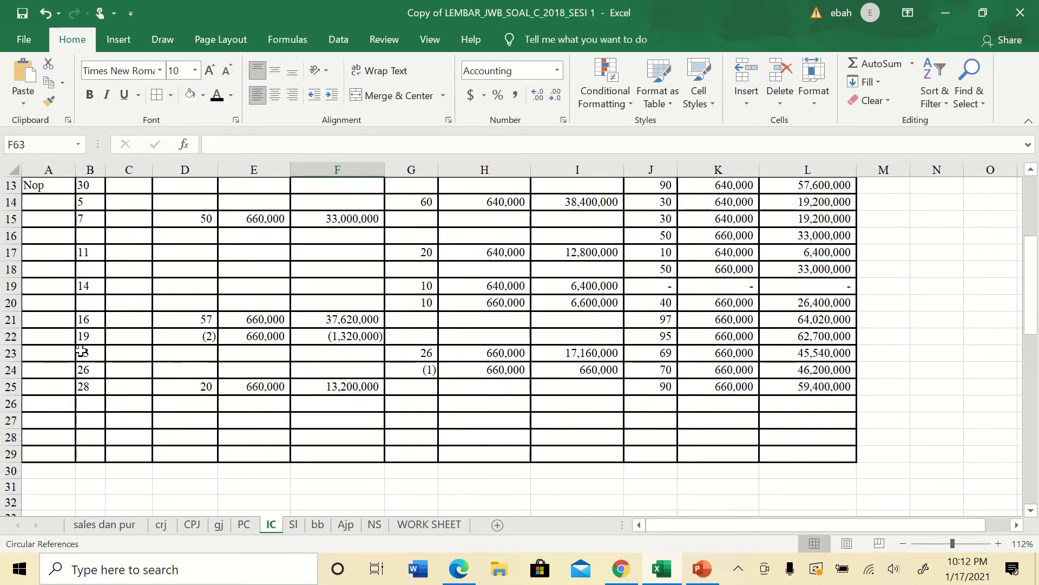
pyautogui.moveTo(83, 352); pyautogui.dragTo(781, 397)
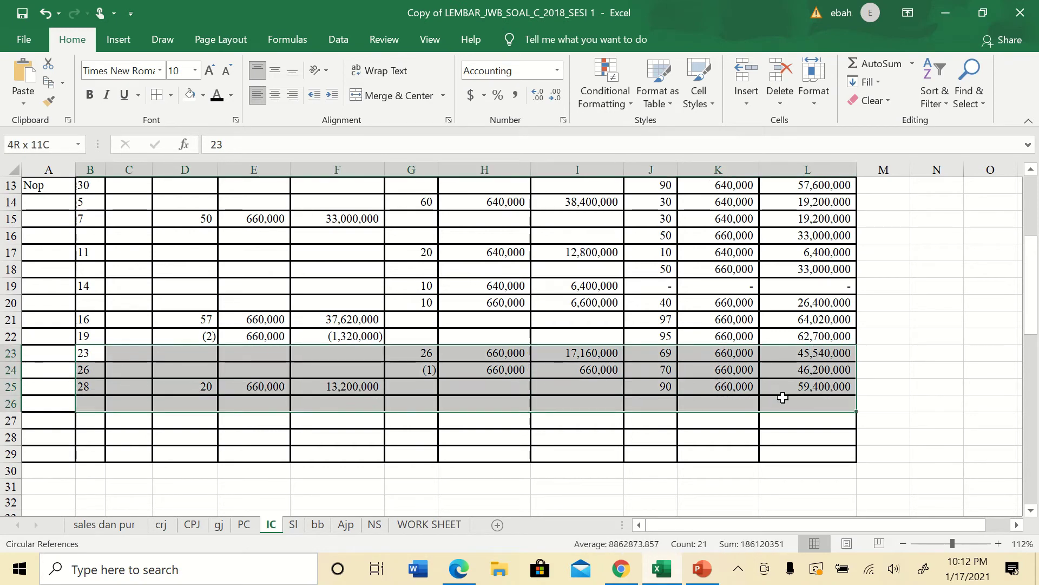
pyautogui.click(231, 96)
pyautogui.click(226, 143)
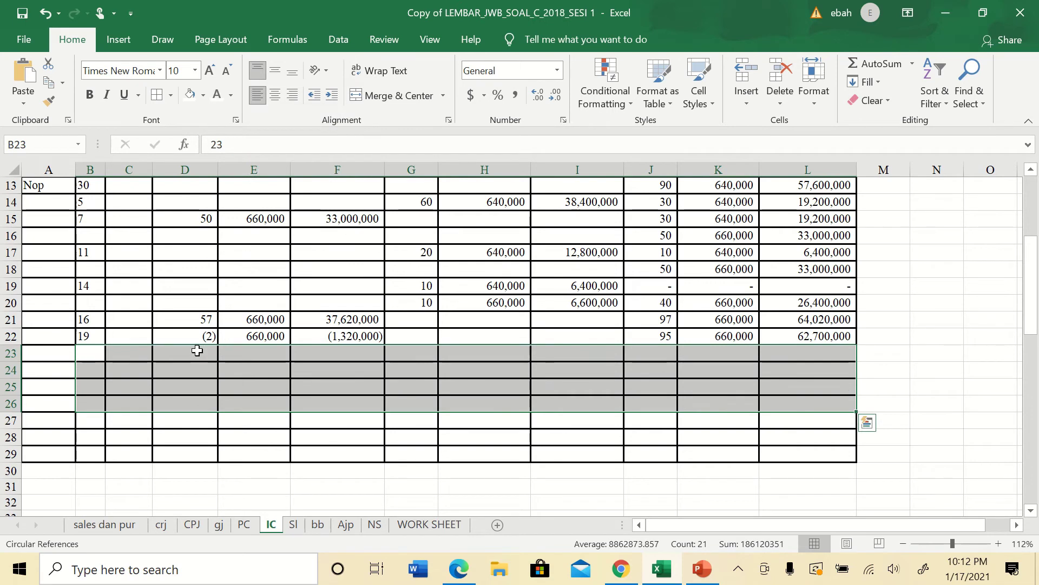
# Review the first inventory card's 19 December purchase return against the 16 December purchase, checking its units, unit cost and total formula
pyautogui.click(182, 336)
pyautogui.click(186, 318)
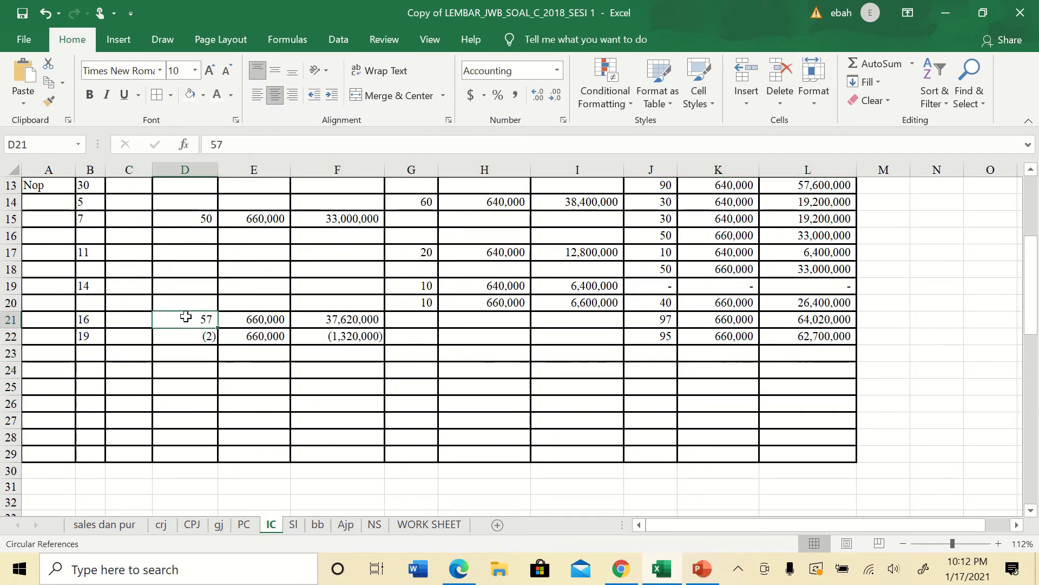
pyautogui.click(84, 319)
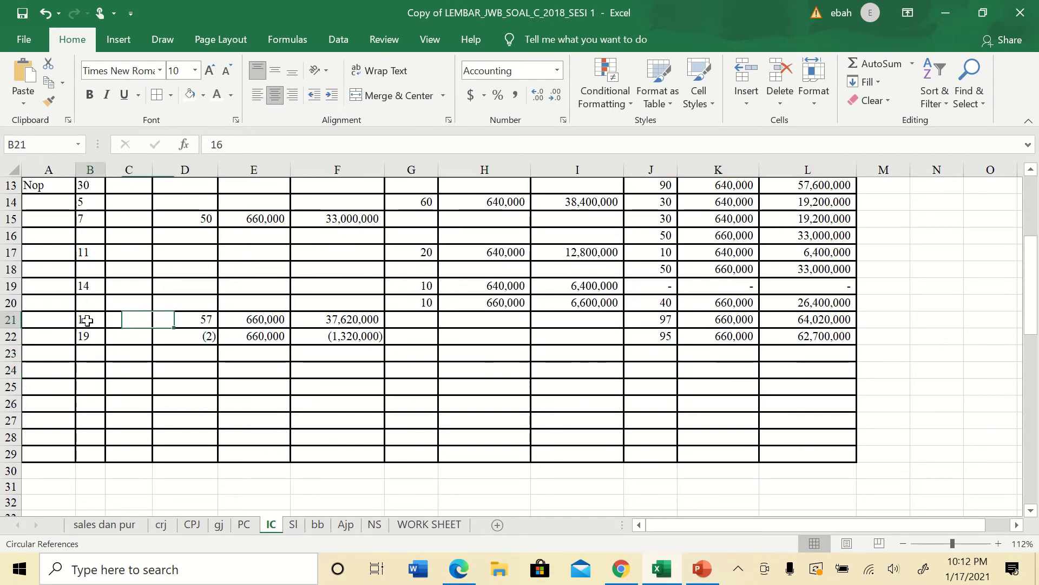
pyautogui.click(197, 323)
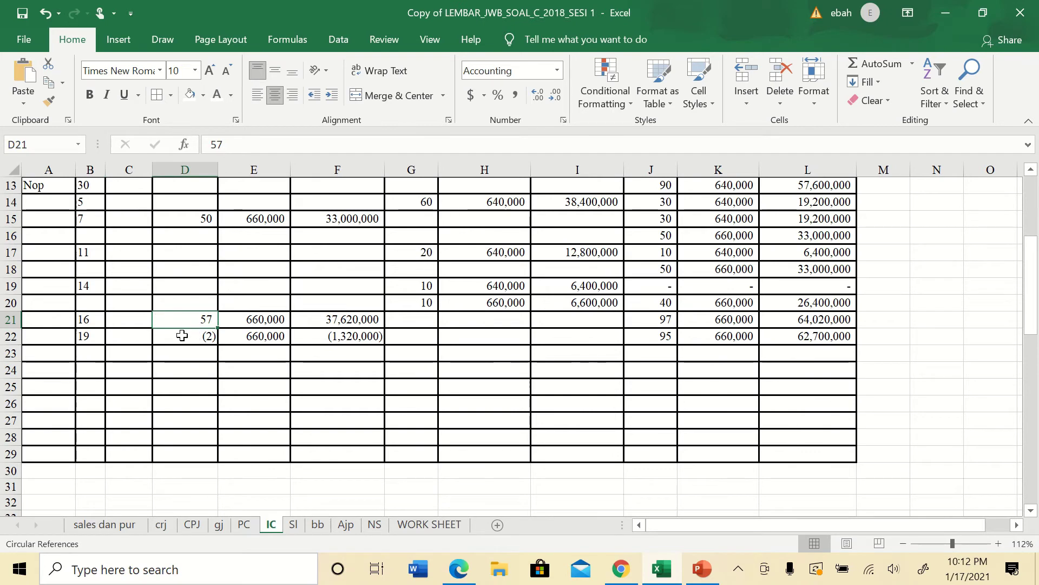
pyautogui.click(182, 336)
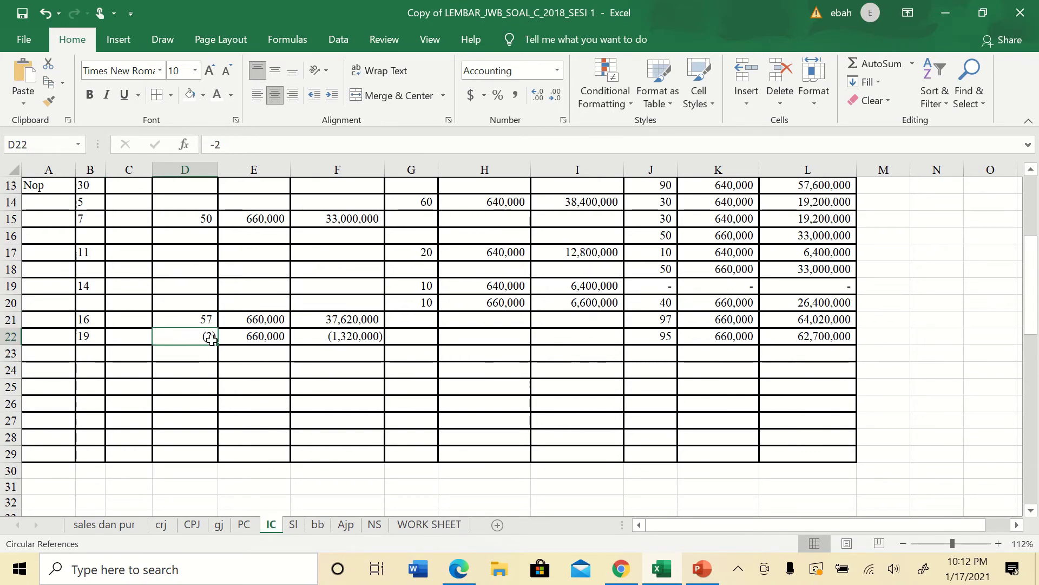
pyautogui.click(254, 337)
pyautogui.click(340, 331)
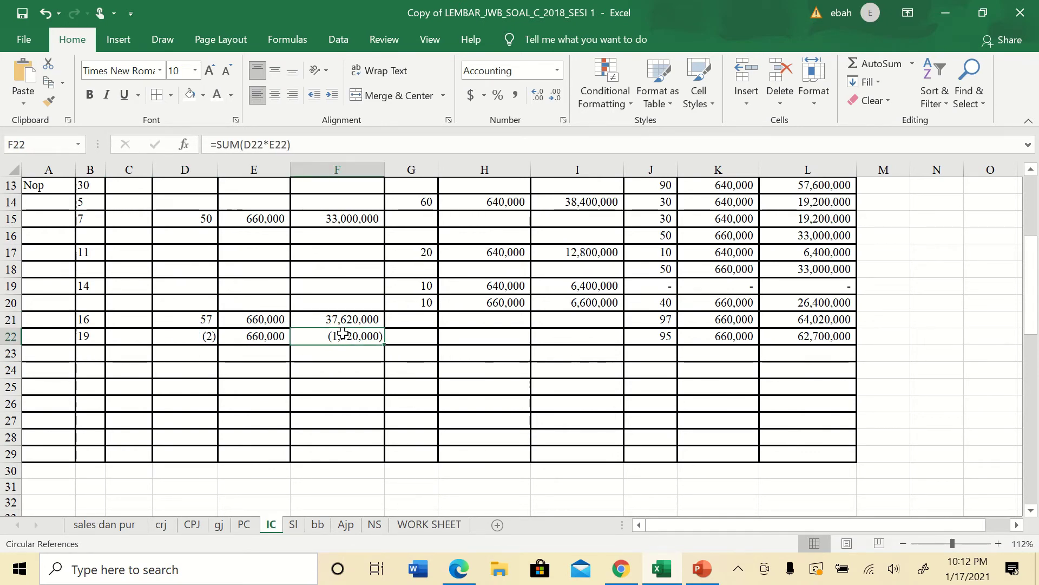
# Compare the first inventory card's balance units, unit cost and total for 16 December with the balance units for 19 December
pyautogui.click(660, 319)
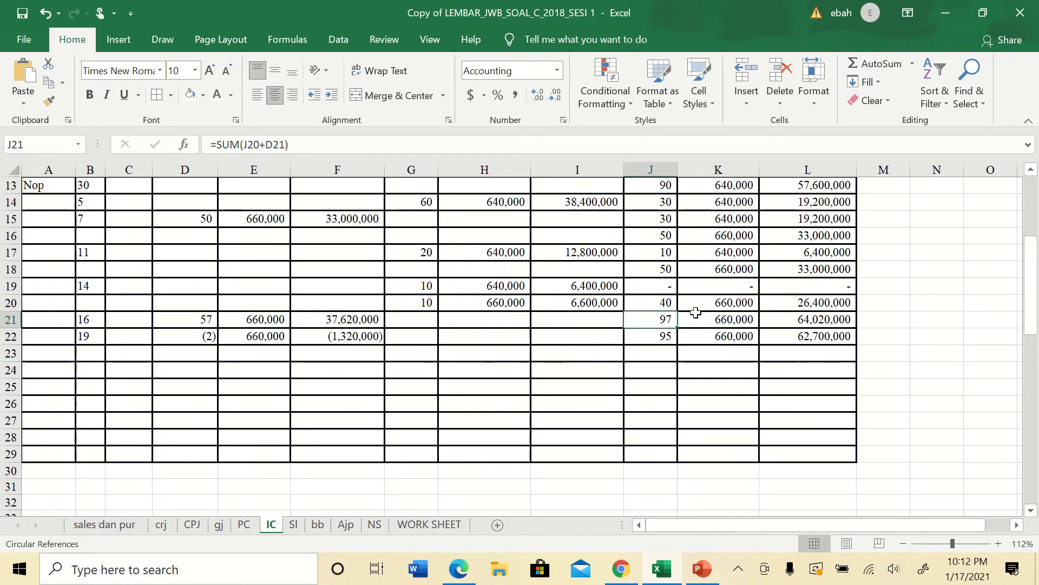
pyautogui.click(725, 320)
pyautogui.click(812, 319)
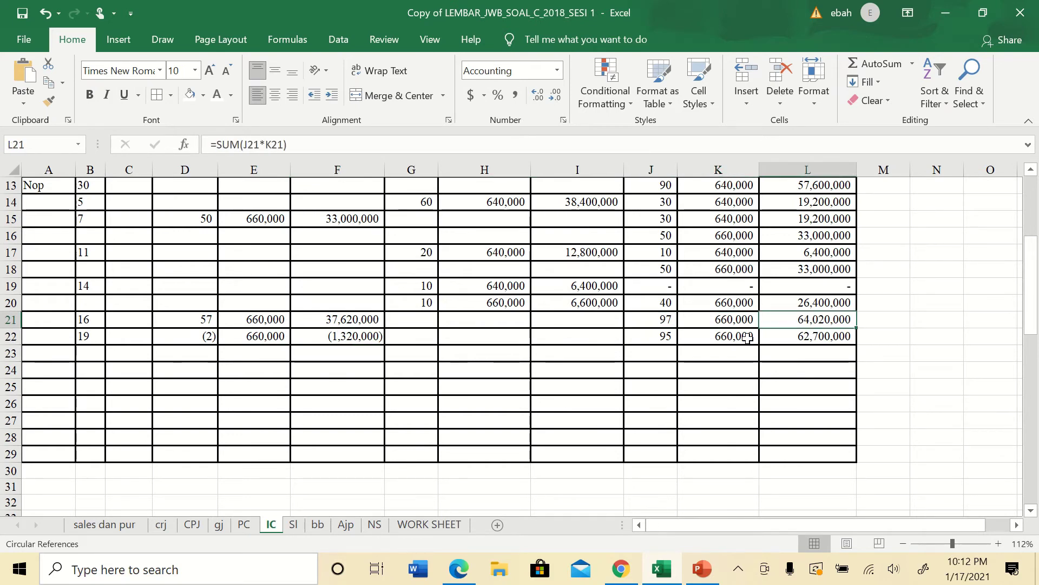
pyautogui.click(665, 337)
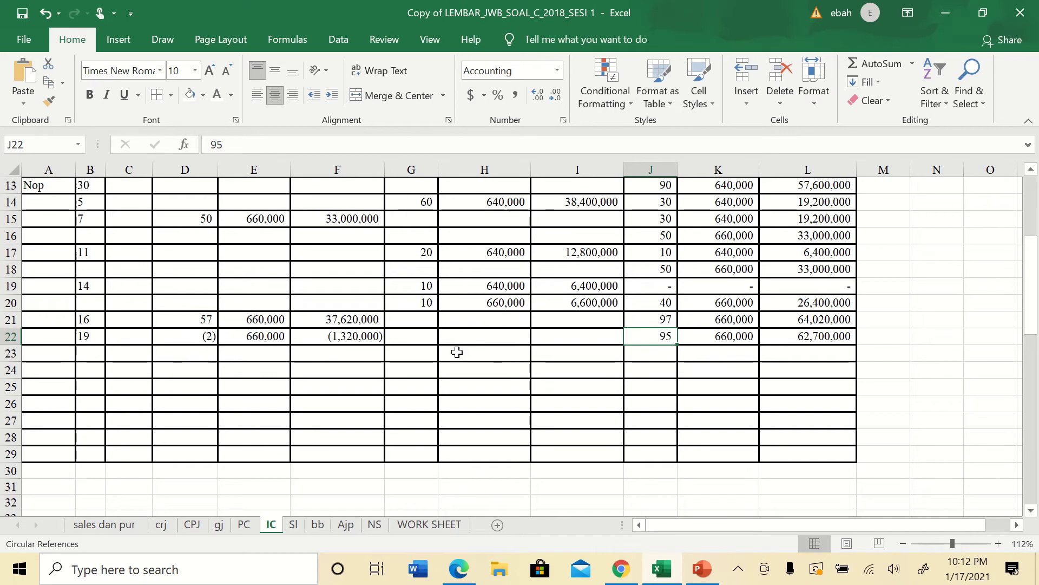
# Hide the entries after 19 December in the Elemen 1 Tb inventory card by setting B59:L61 to white font
pyautogui.scroll(-3, 479, 350)
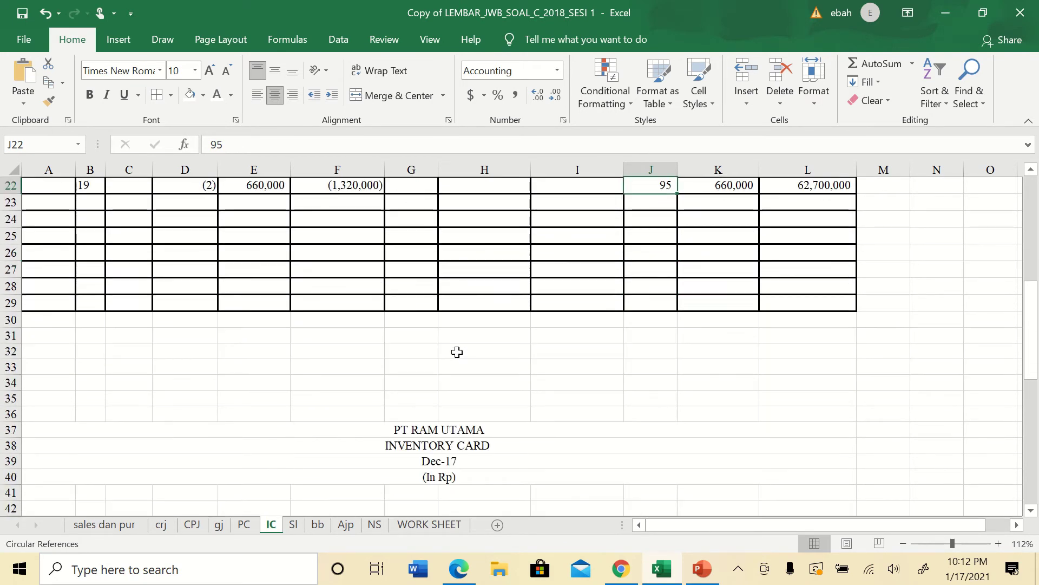
pyautogui.scroll(-6, 457, 352)
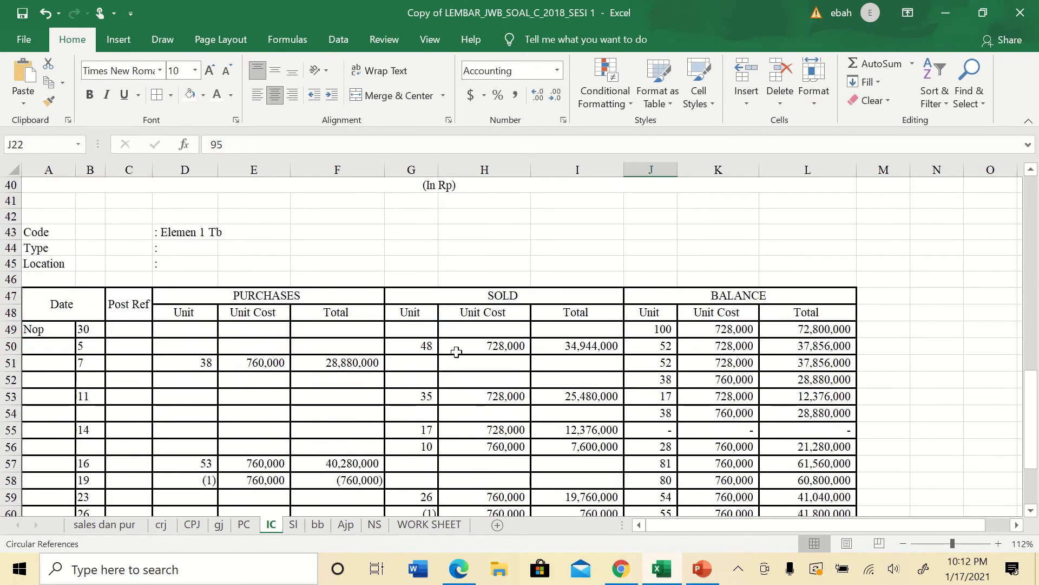
pyautogui.click(84, 494)
pyautogui.moveTo(84, 494); pyautogui.dragTo(773, 487)
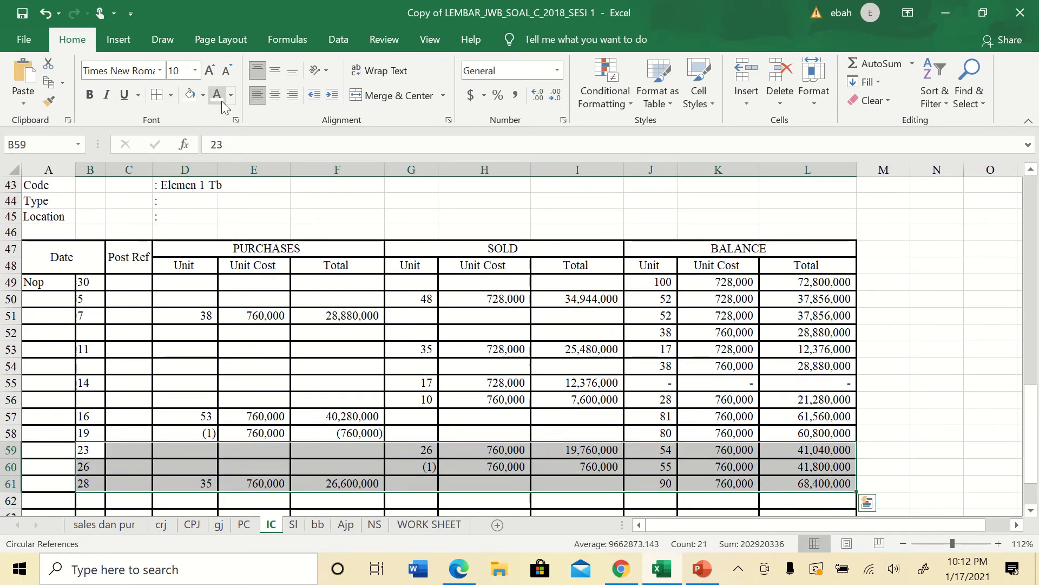
pyautogui.press('Delete')
# Check the units, unit cost and total formula of the 19 December purchase return on the Elemen 1 Tb card
pyautogui.click(196, 434)
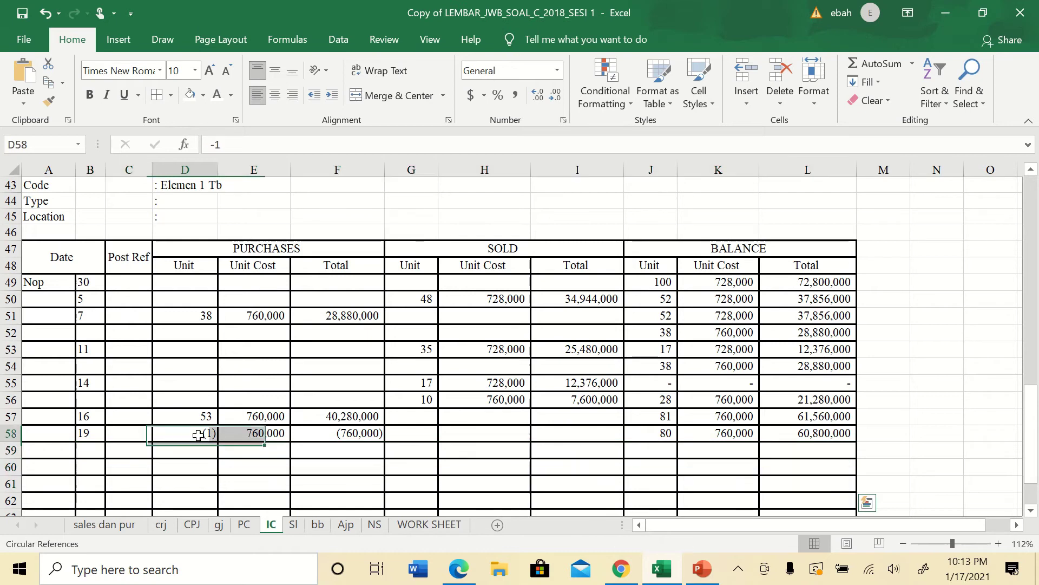
pyautogui.click(258, 430)
pyautogui.click(343, 431)
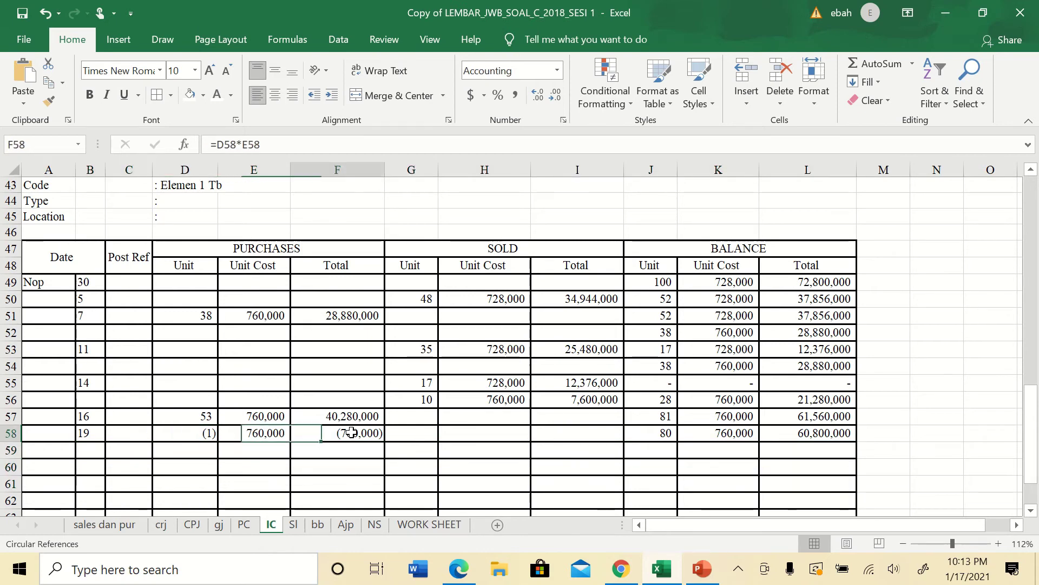
# Examine the Elemen 1 Tb balance for 19 December, comparing its units with the 16 December balance and checking unit cost and total
pyautogui.click(666, 418)
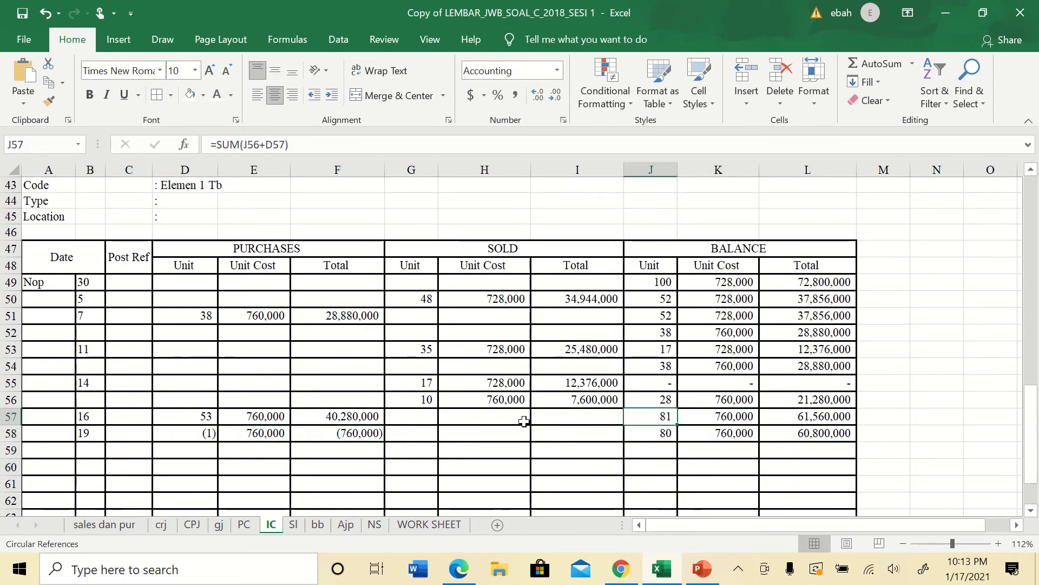
pyautogui.click(646, 432)
pyautogui.click(728, 433)
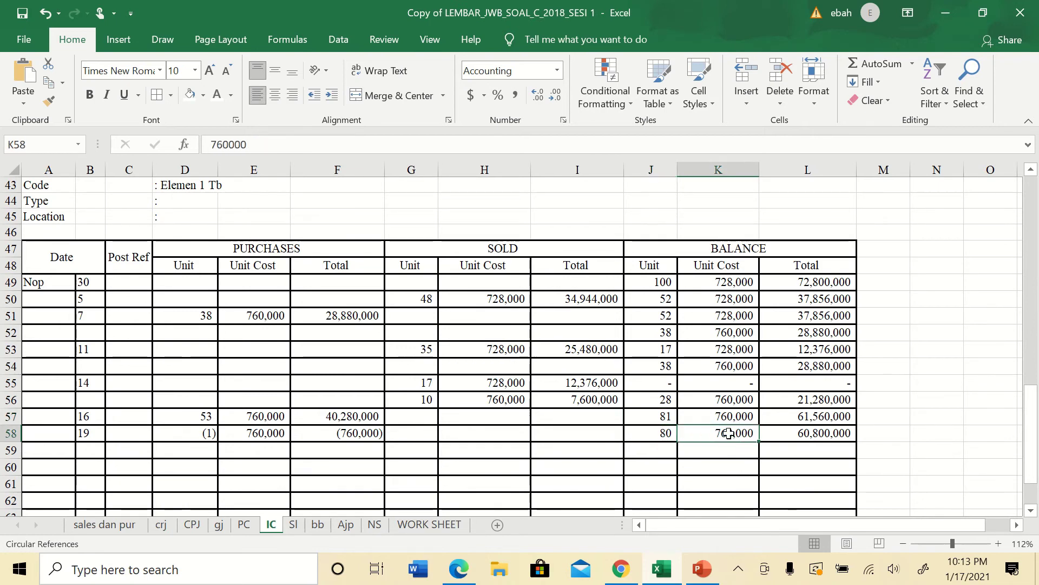
pyautogui.click(807, 433)
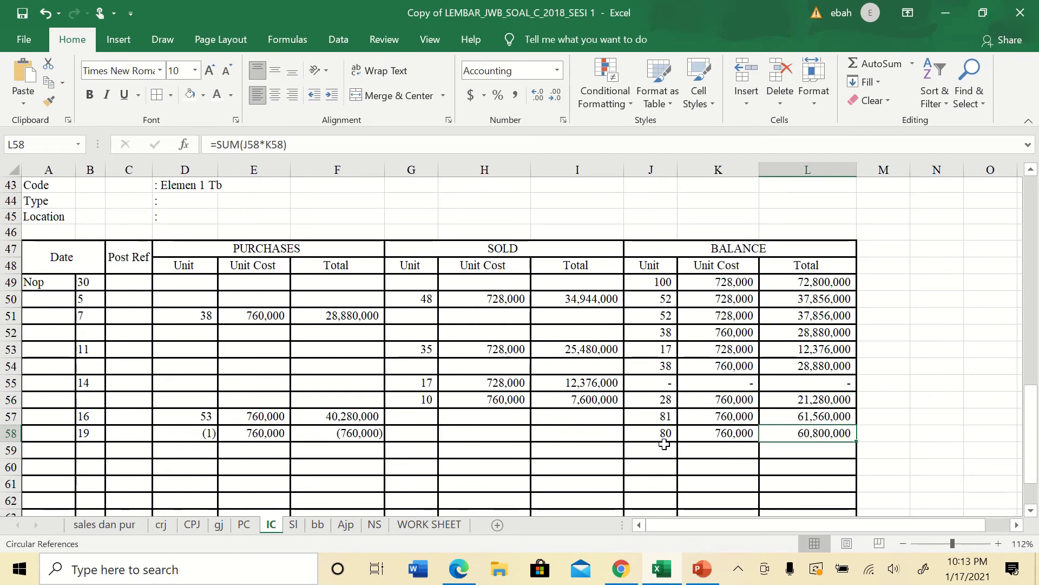
pyautogui.click(652, 420)
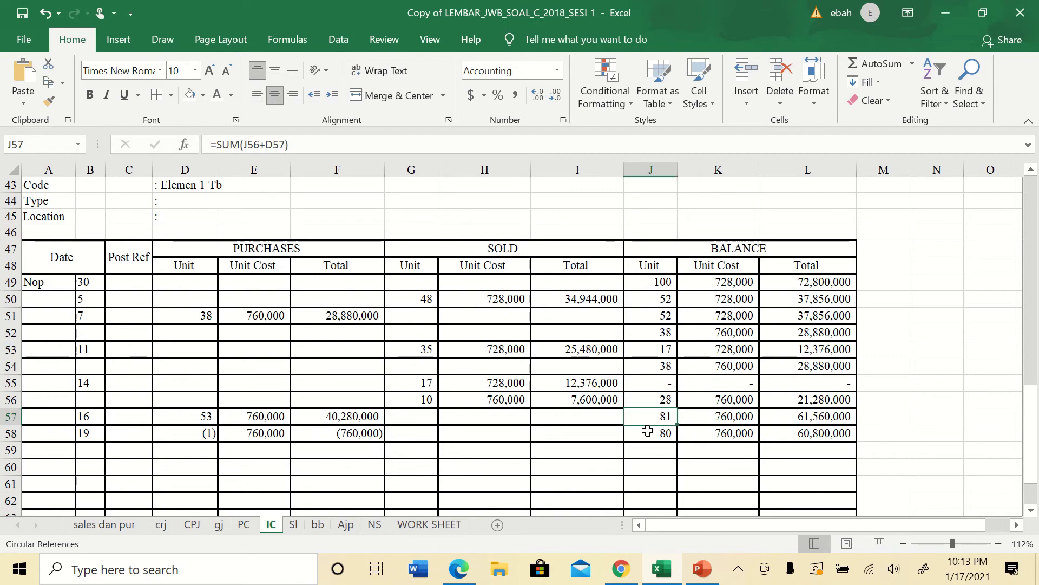
pyautogui.click(649, 431)
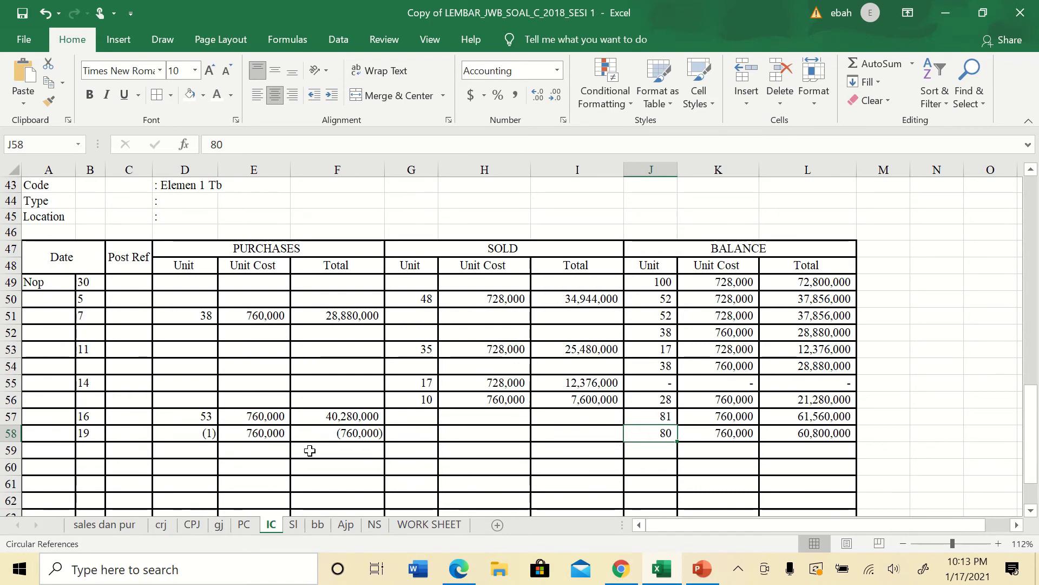
# Reveal the 26 December sales return entry on the gj sheet by setting the font colour of B16:G22 to black
pyautogui.click(220, 528)
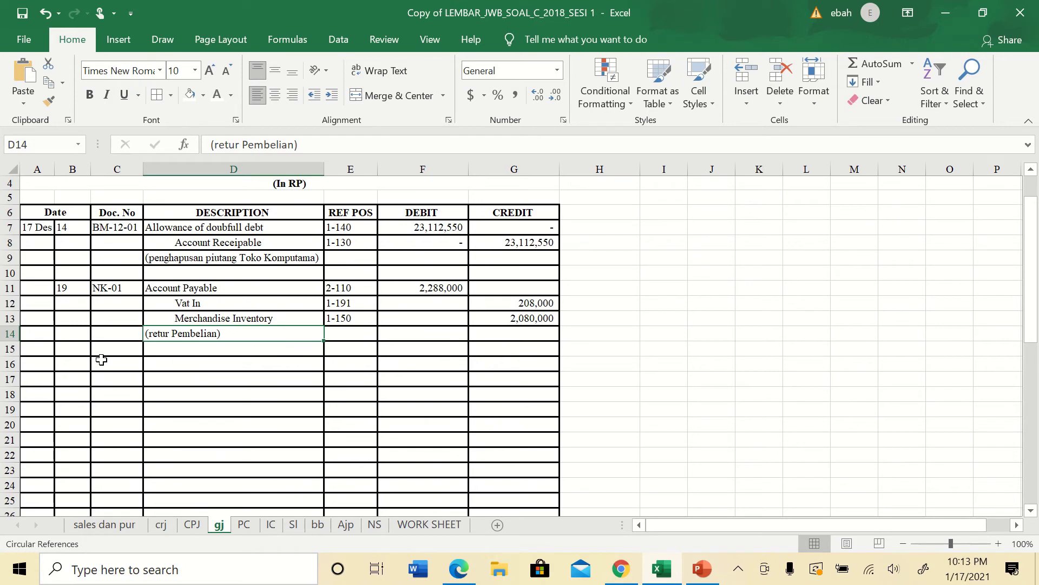
pyautogui.moveTo(63, 364); pyautogui.dragTo(509, 455)
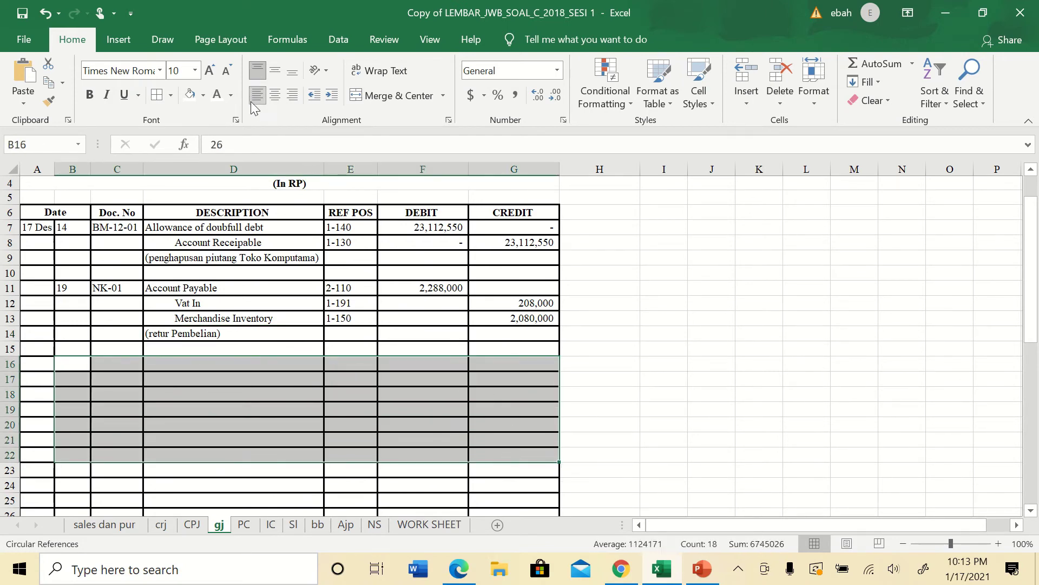
pyautogui.click(233, 98)
pyautogui.click(241, 113)
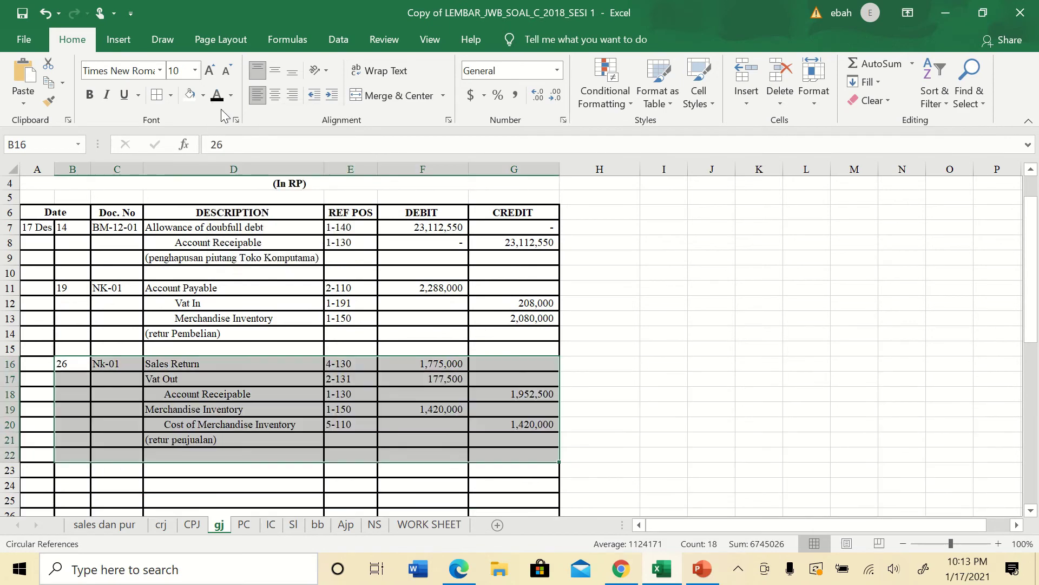
pyautogui.click(706, 426)
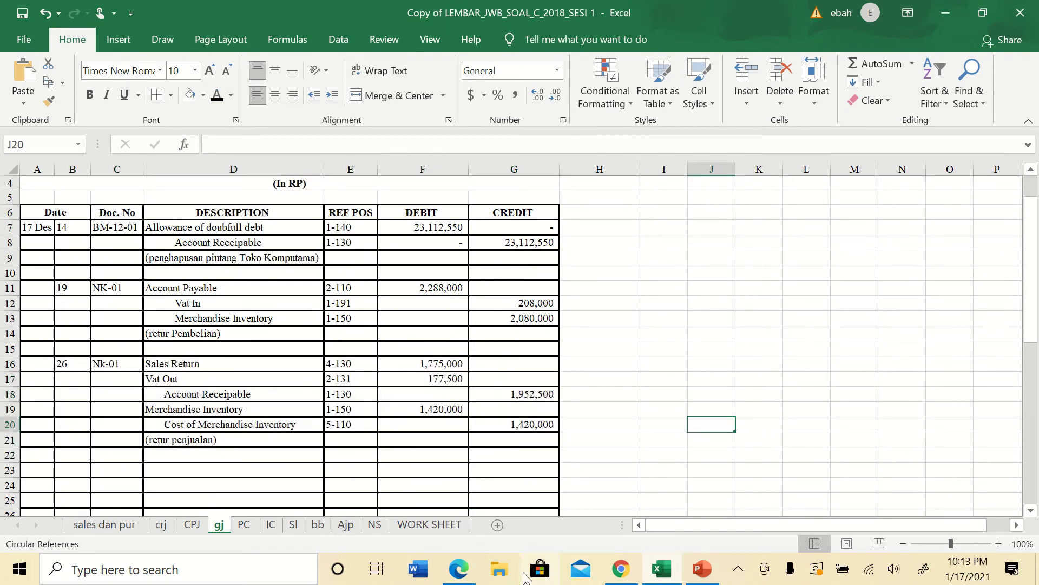
# Switch to SOAL_C_ UJIKOM_2018.pdf in Edge and find Toko Yuesbi Jaya's 26 December 2017 document for invoice F-RU-12-04
pyautogui.moveTo(459, 569)
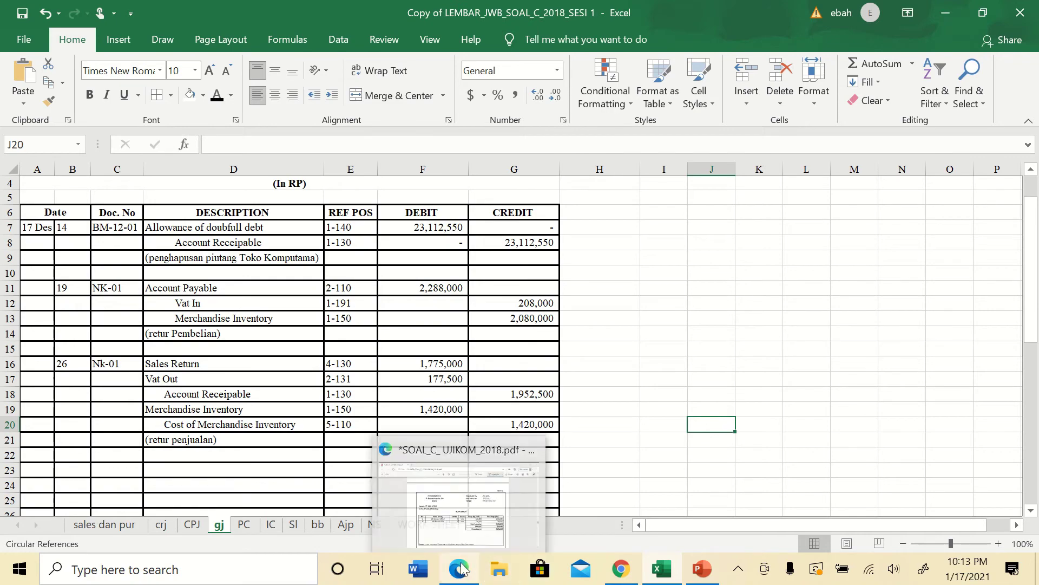
pyautogui.click(465, 501)
pyautogui.scroll(-15, 550, 395)
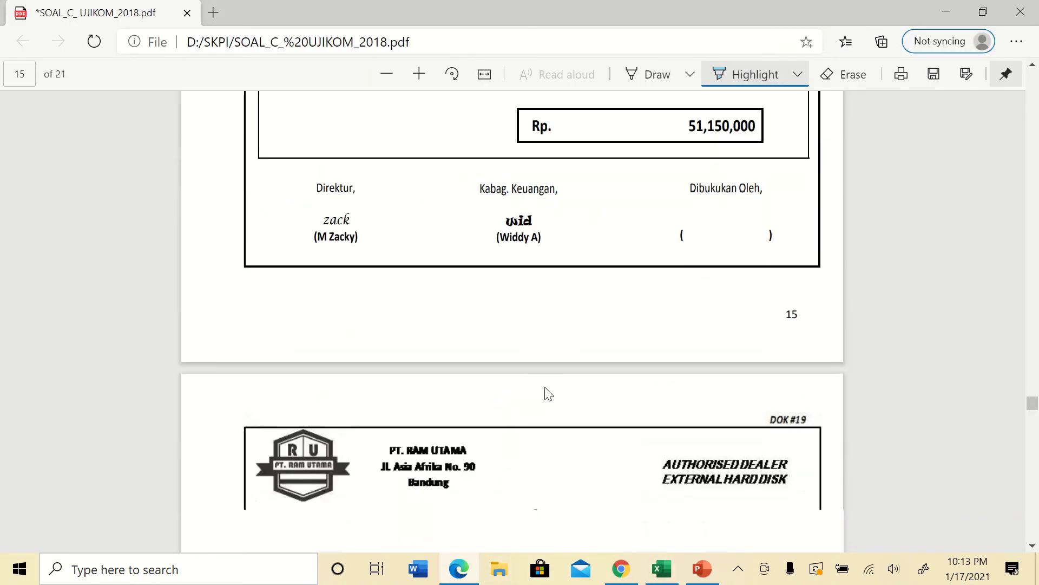
pyautogui.scroll(-20, 548, 394)
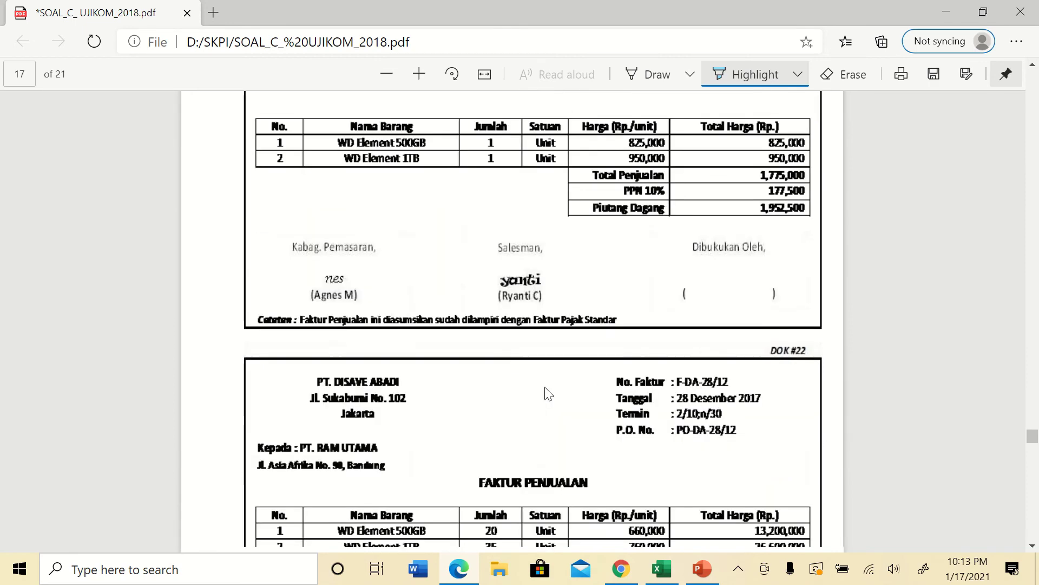
pyautogui.scroll(-20, 548, 394)
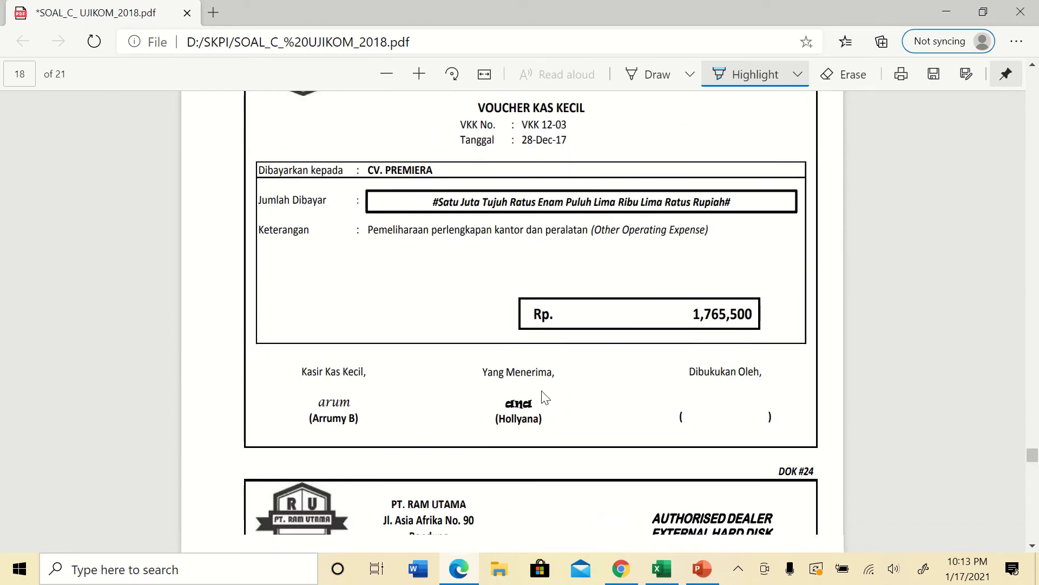
pyautogui.scroll(-5, 545, 396)
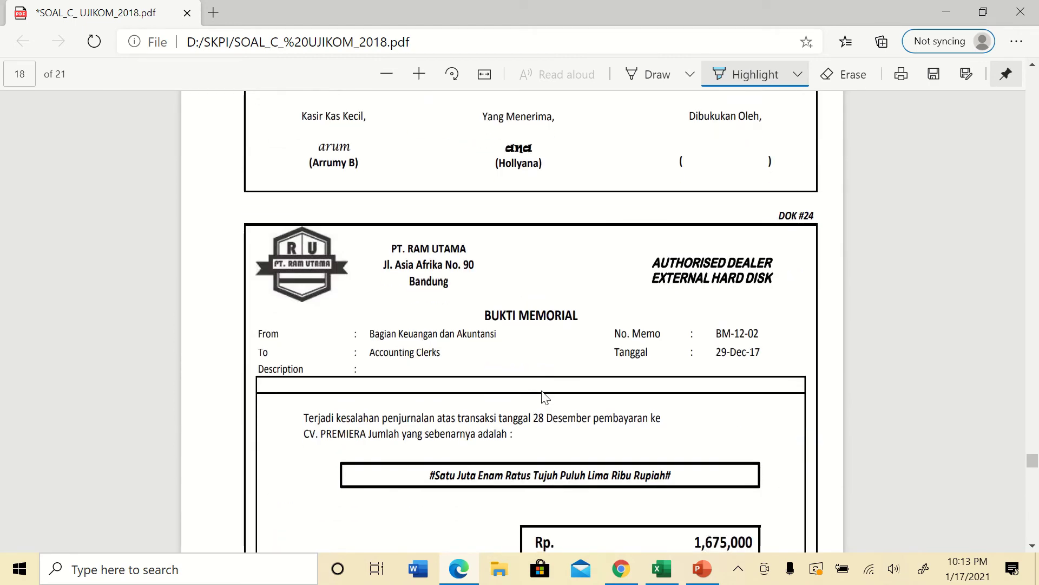
pyautogui.scroll(-3, 545, 397)
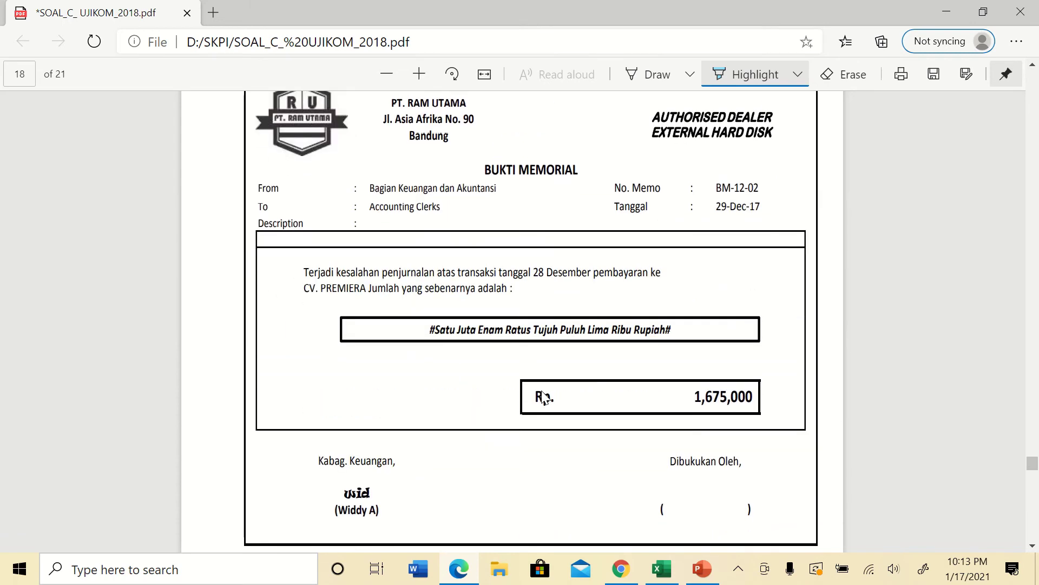
pyautogui.scroll(15, 545, 396)
pyautogui.scroll(4, 545, 397)
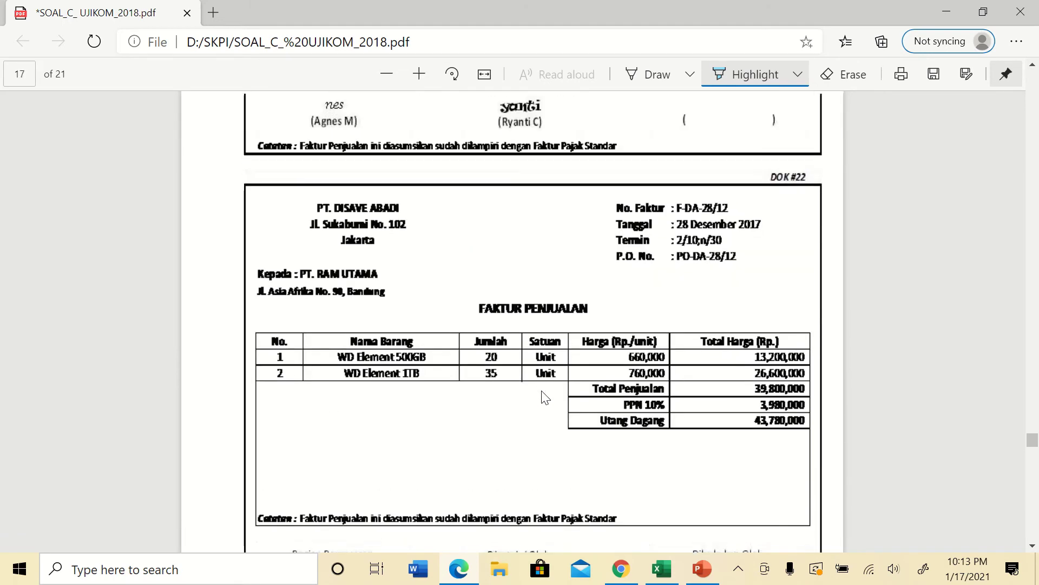
pyautogui.scroll(4, 545, 397)
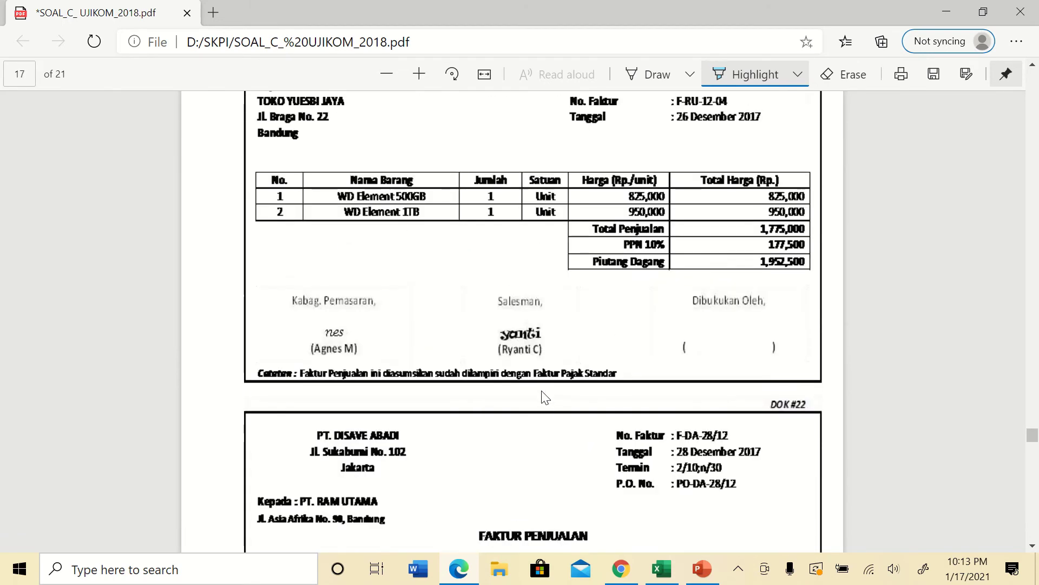
# Read the items and amounts on Toko Yuesbi Jaya's 26 December 2017 credit note and return to the gj sheet in Excel
pyautogui.scroll(3, 545, 397)
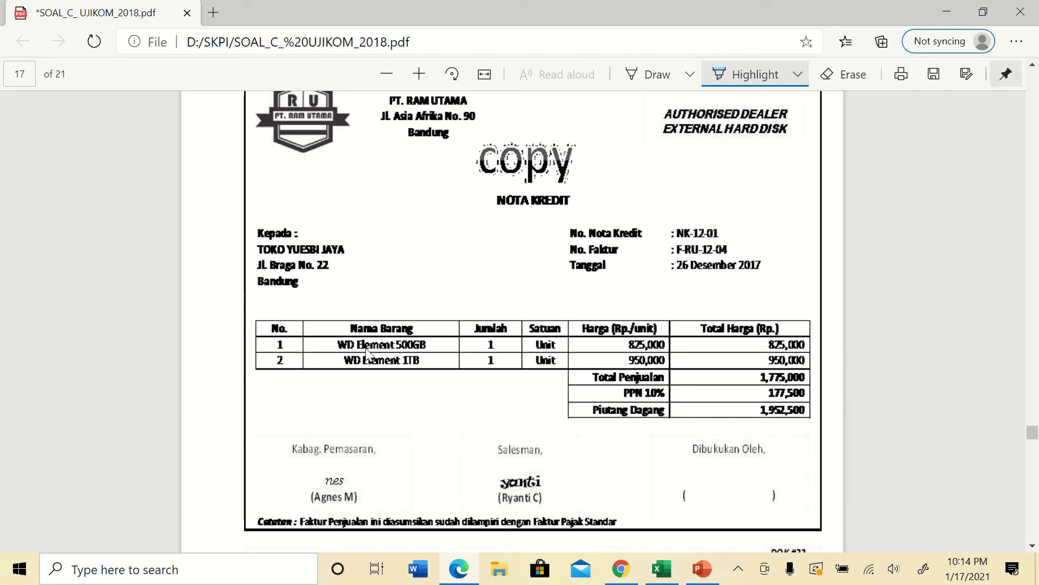
pyautogui.scroll(2, 464, 386)
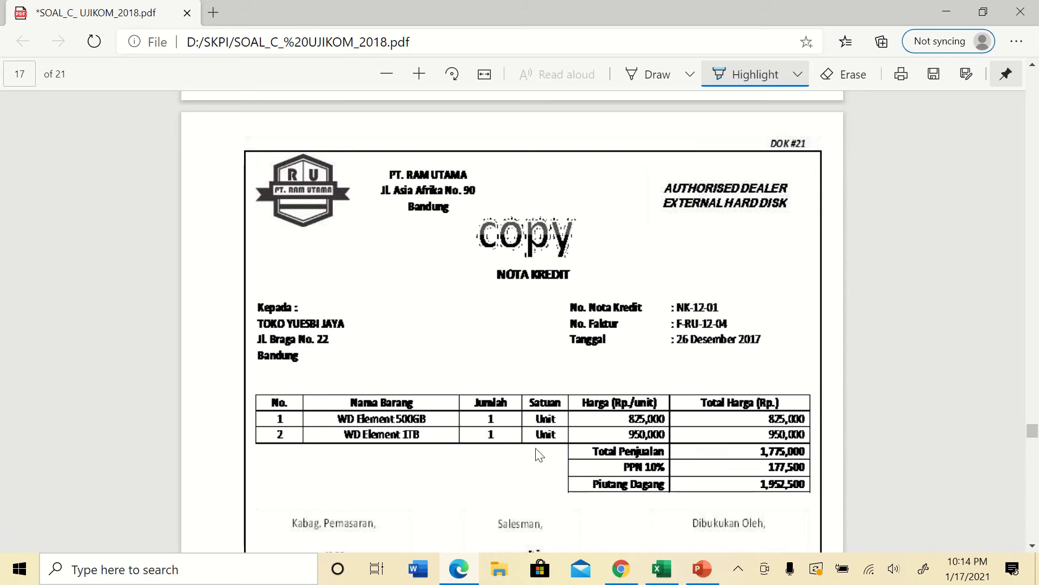
pyautogui.moveTo(661, 568)
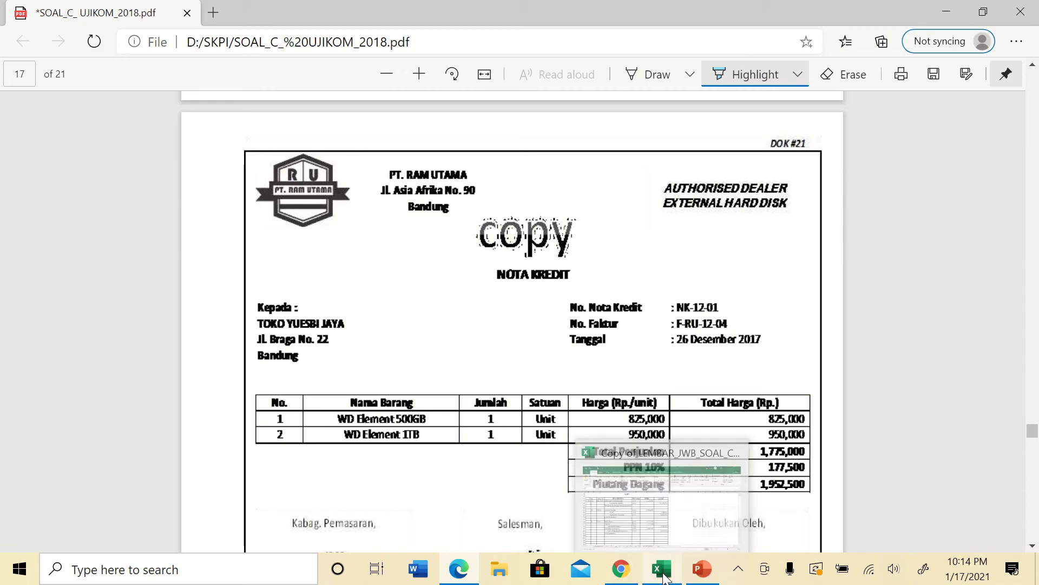
pyautogui.click(613, 507)
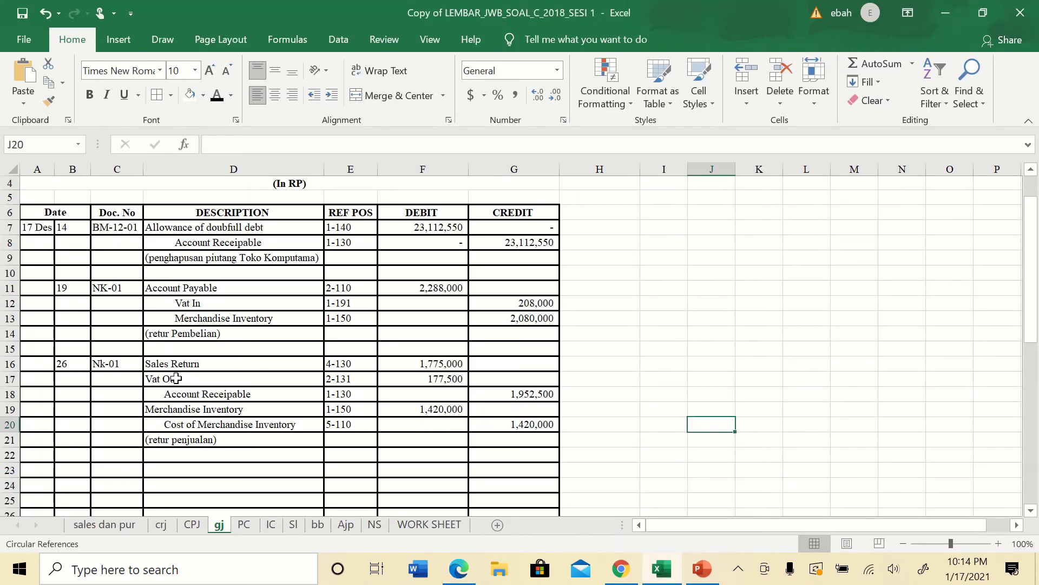
# Check the sales return, VAT Out, receivable and merchandise inventory amounts of the 26 December entry on the gj sheet
pyautogui.click(445, 363)
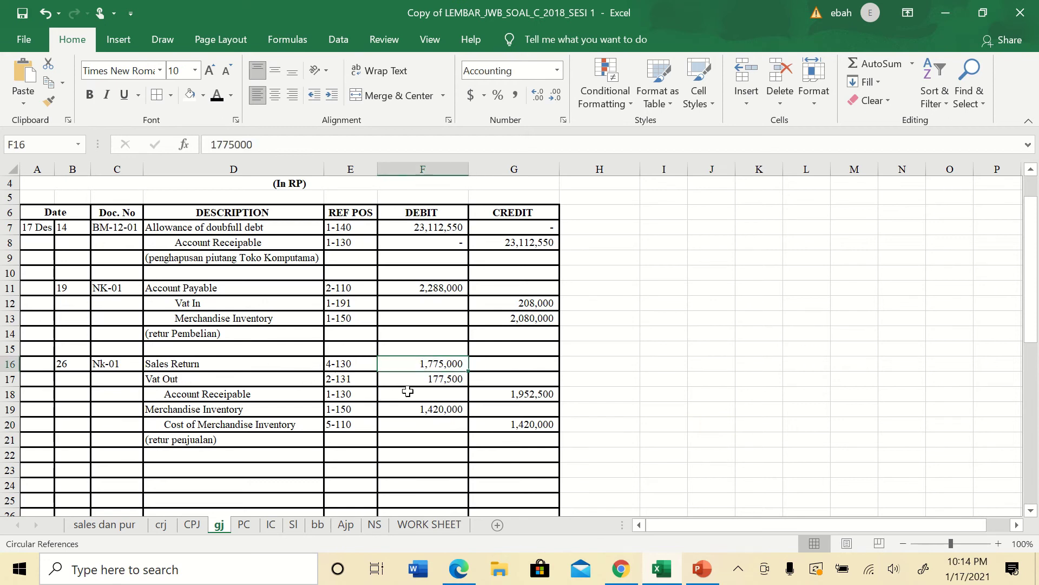
pyautogui.click(518, 399)
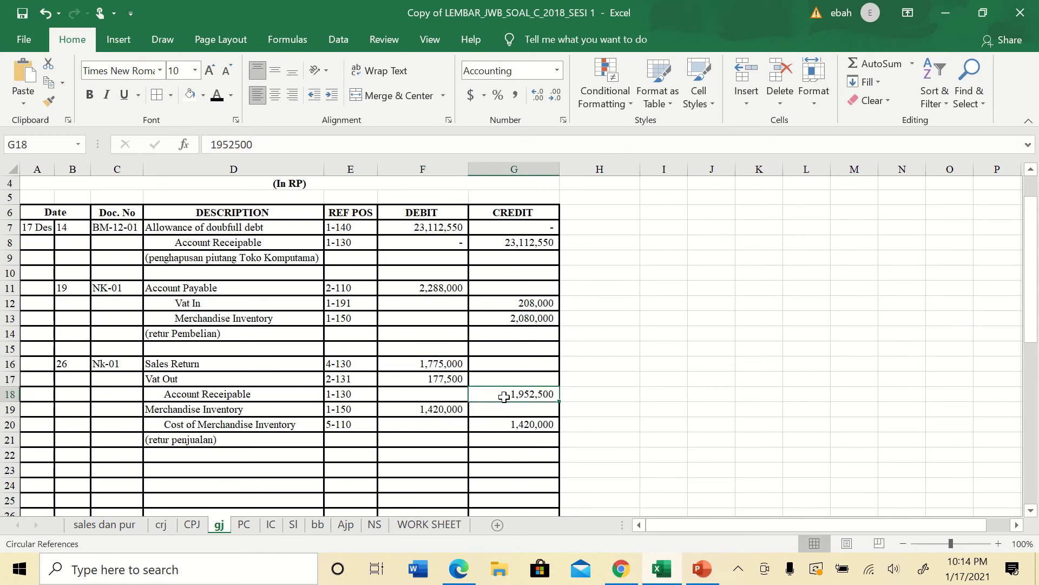
pyautogui.click(433, 378)
pyautogui.click(425, 364)
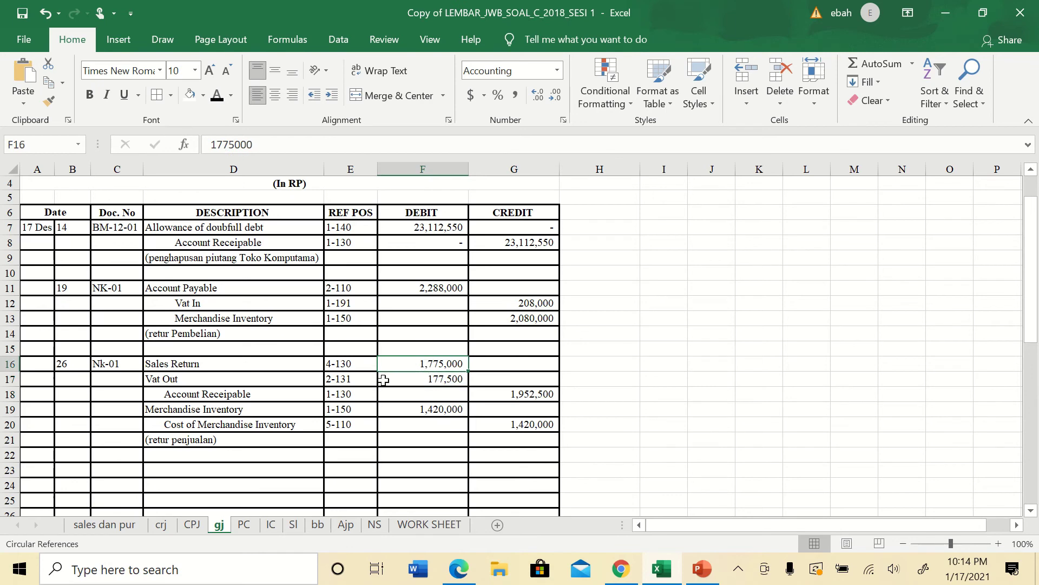
pyautogui.click(247, 412)
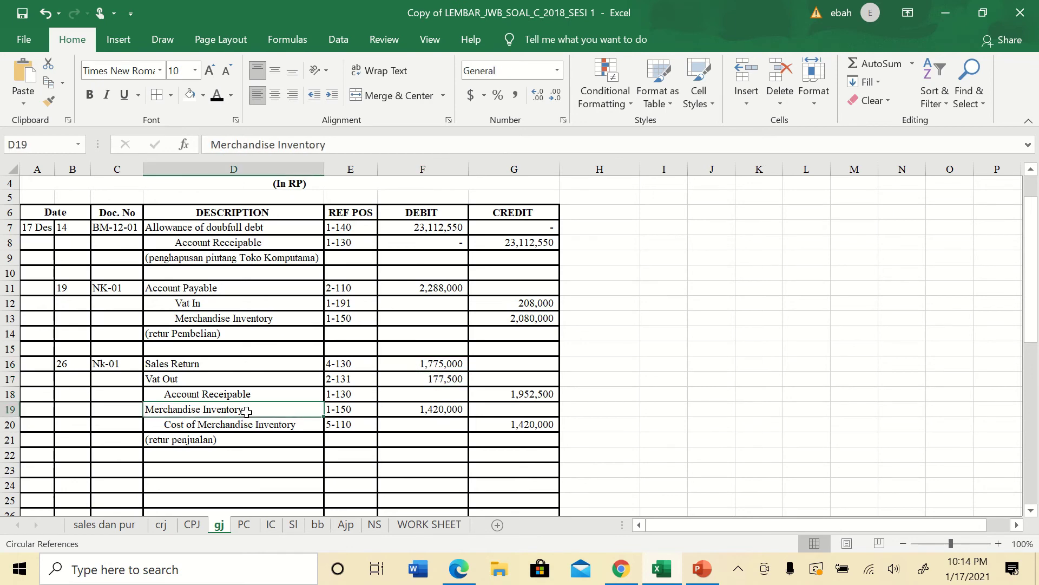
pyautogui.click(411, 408)
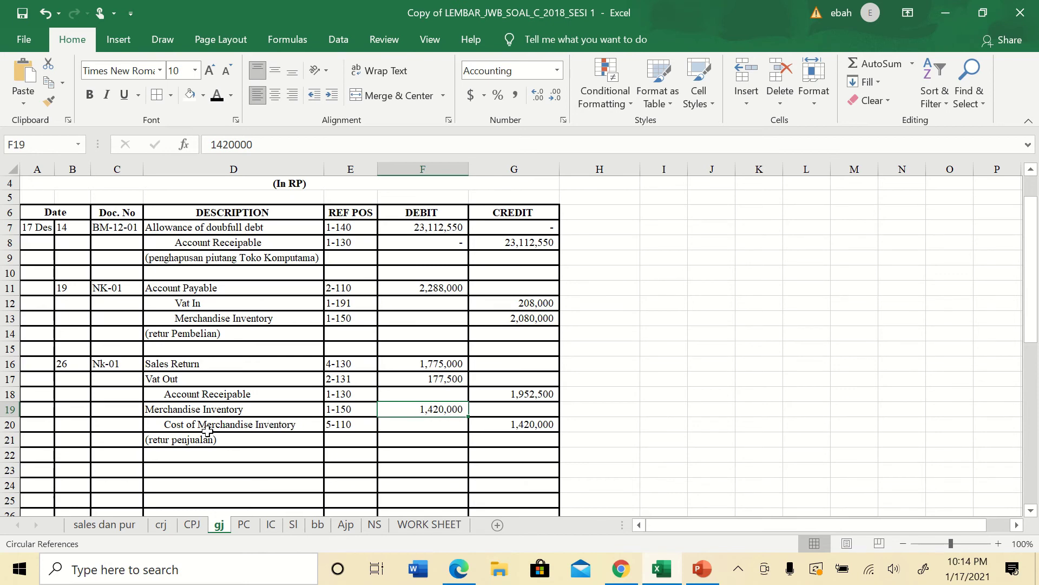
# Change the credited cost account's name in D20 of the gj sheet to "Cost of Merchandise sold"
pyautogui.click(181, 426)
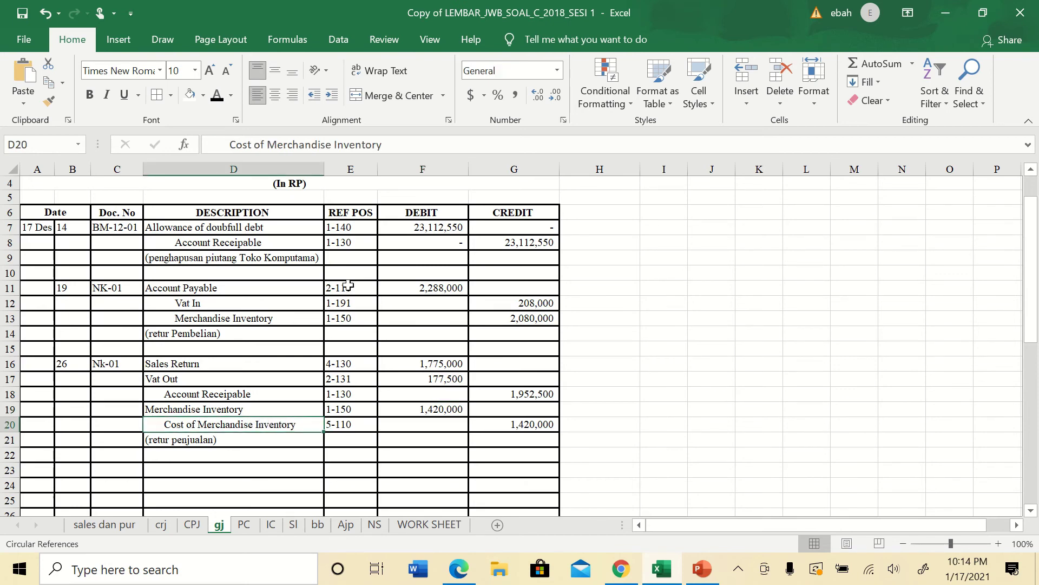
pyautogui.doubleClick(376, 144)
pyautogui.write('sold')
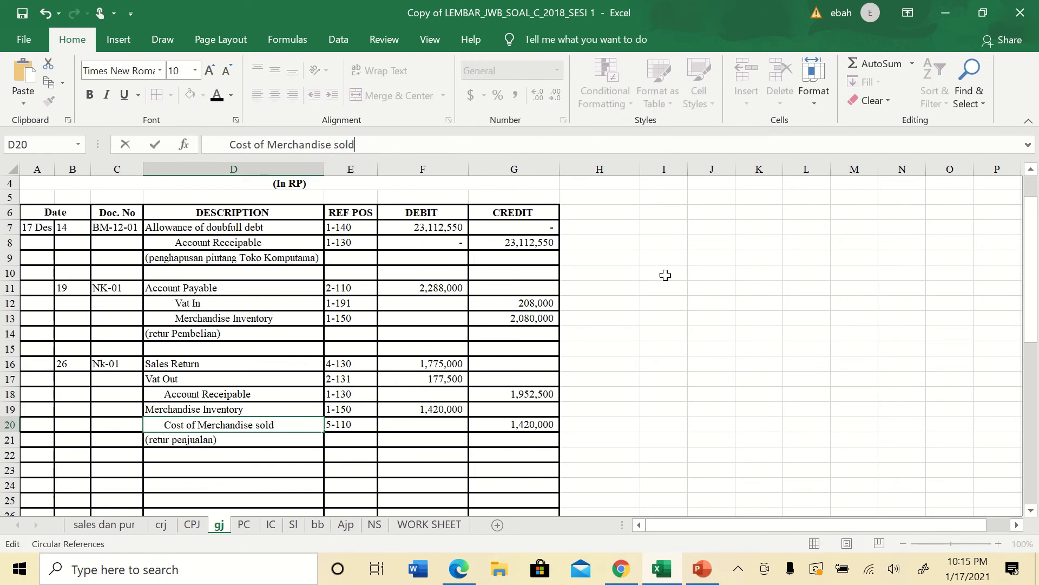
pyautogui.click(509, 427)
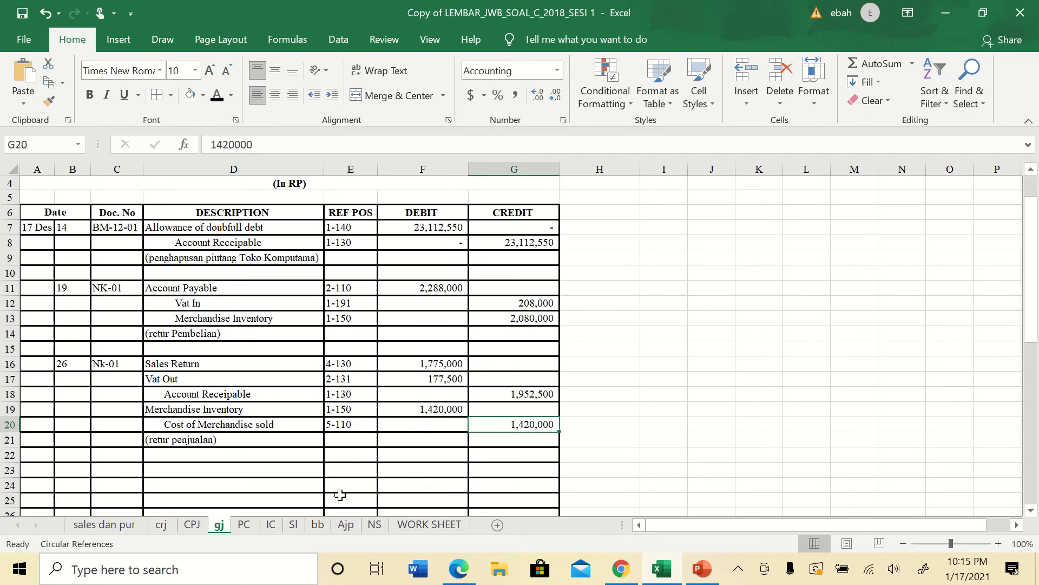
# Examine Toko Yuesbhi Jaya's receivable ledger on the SI sheet, checking the 26 December Nota Kredit posting and the balance formulas of rows 50 and 51
pyautogui.click(295, 525)
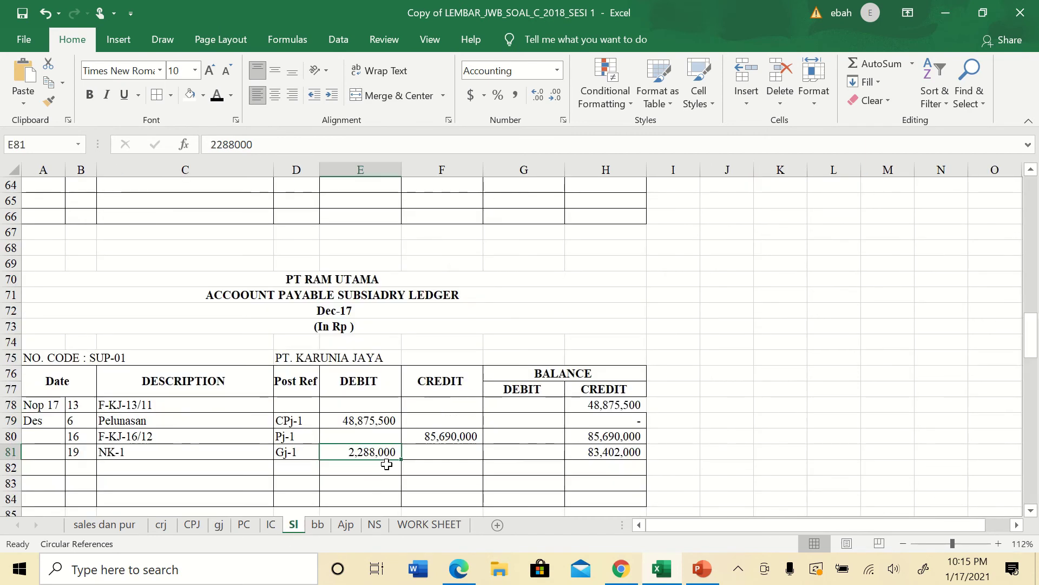
pyautogui.scroll(7, 385, 453)
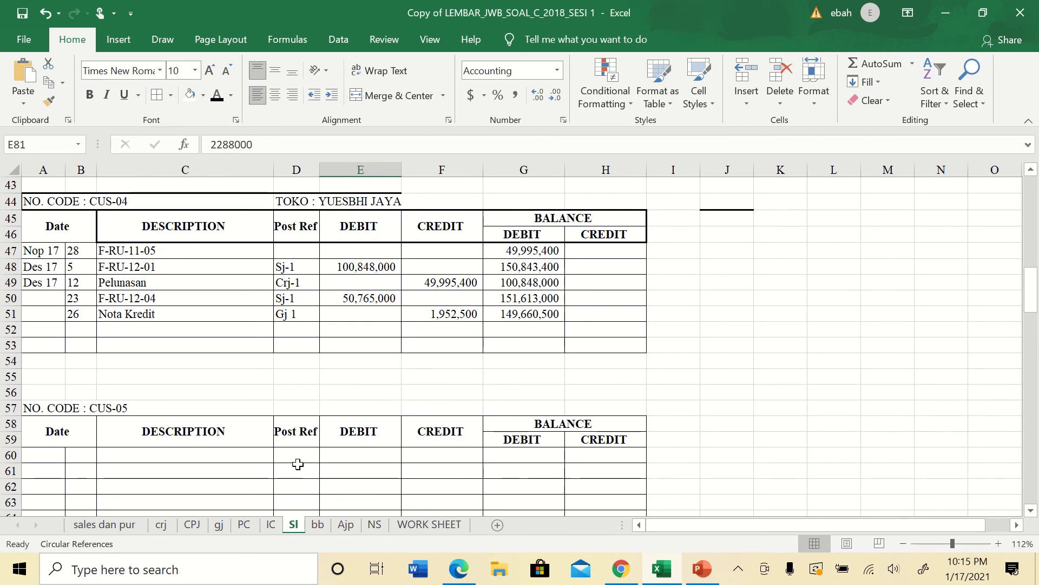
pyautogui.click(219, 524)
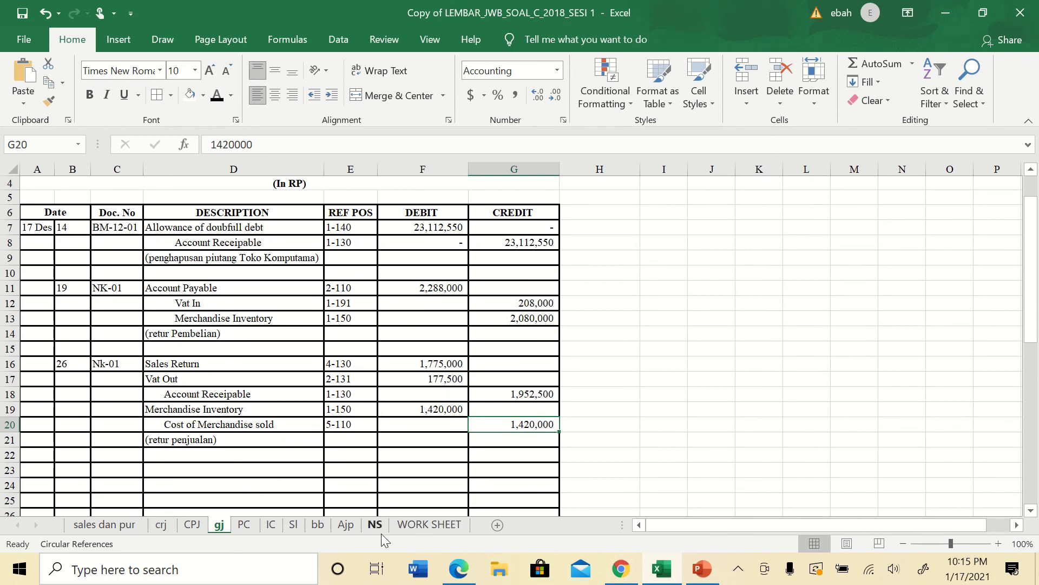
pyautogui.click(296, 525)
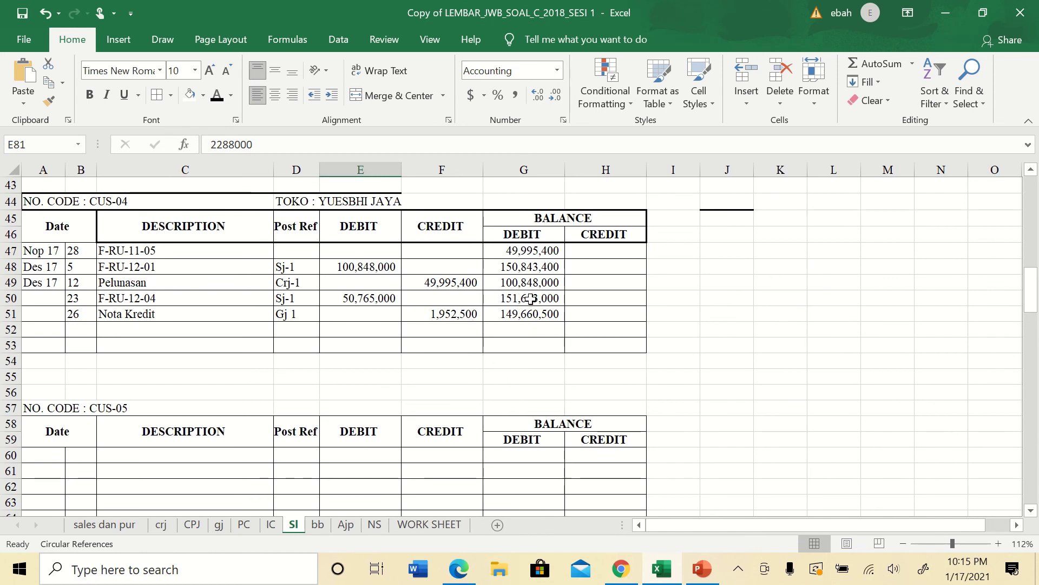
pyautogui.click(506, 315)
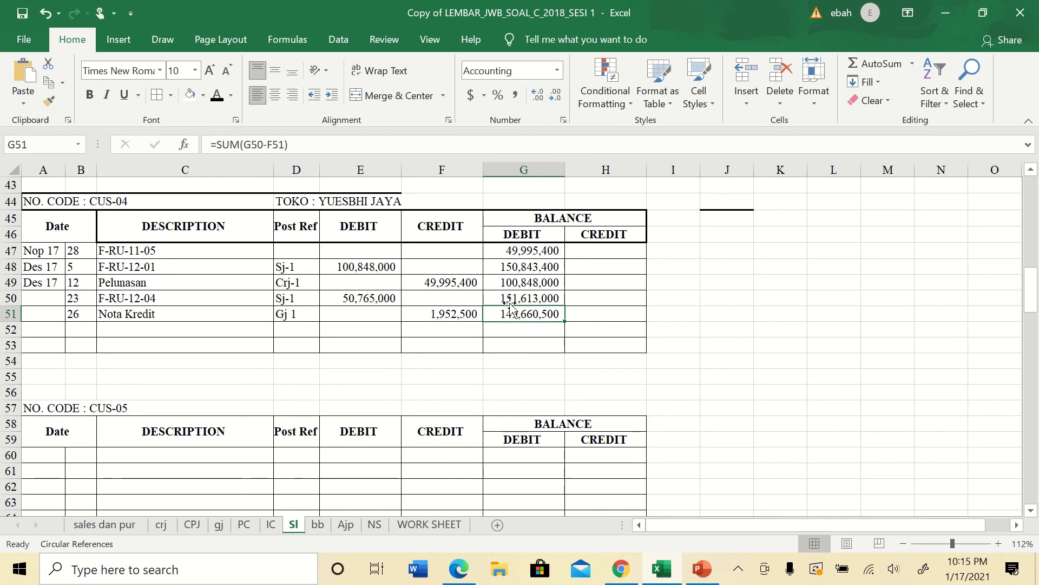
pyautogui.click(503, 298)
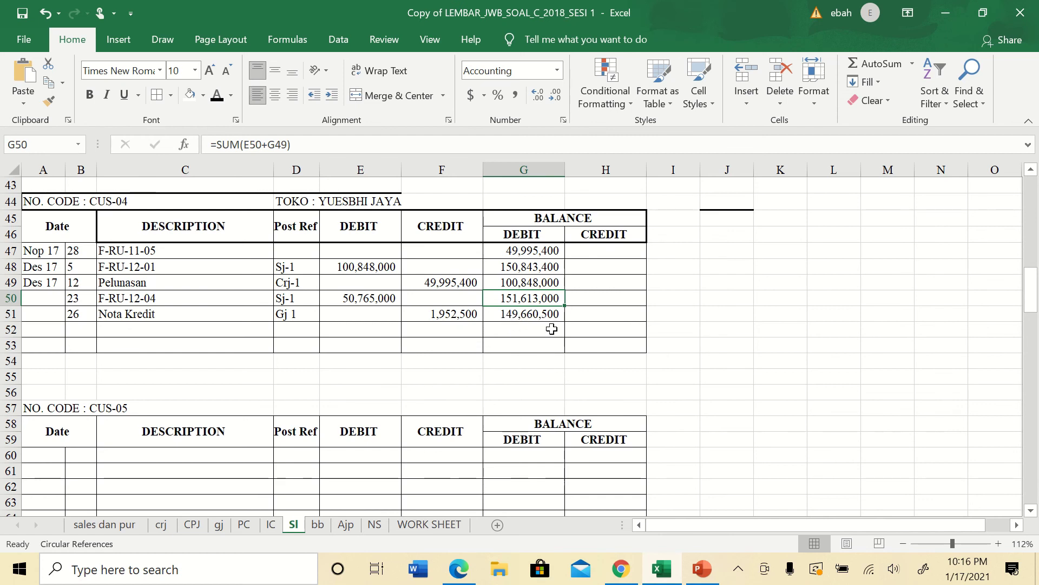
pyautogui.click(358, 314)
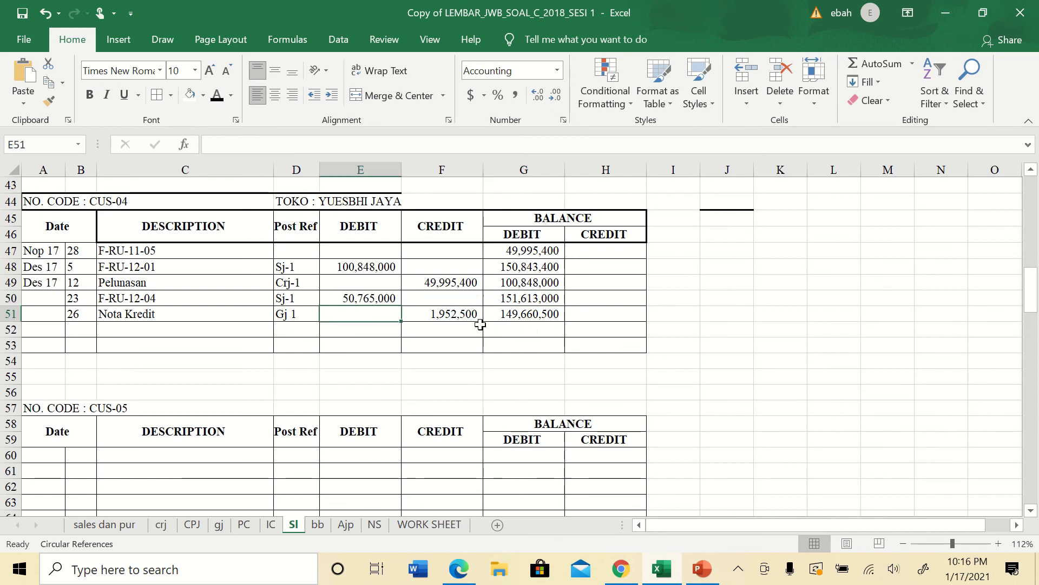
pyautogui.click(506, 314)
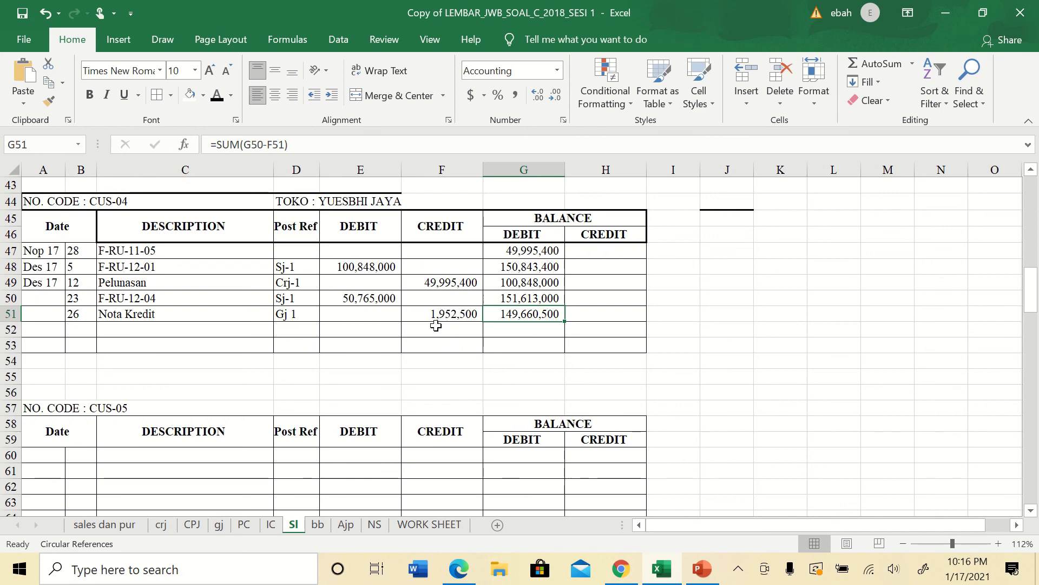
# Reveal the entries from 23 December onward on the IC sheet's Elemen 1 Tb card by setting the font colour of B59:L63 to black
pyautogui.click(273, 527)
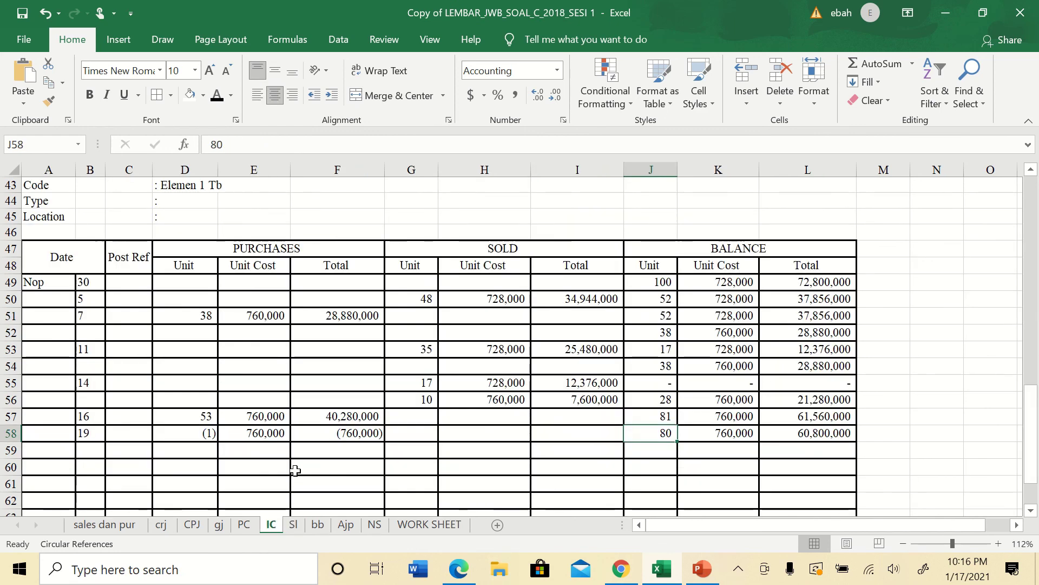
pyautogui.scroll(-1, 267, 450)
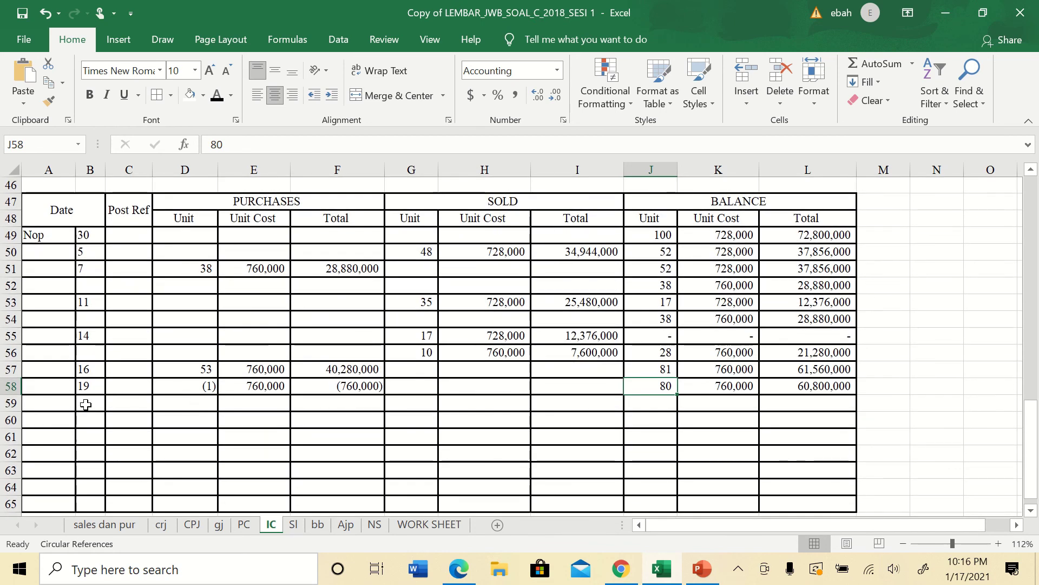
pyautogui.moveTo(86, 404); pyautogui.dragTo(820, 470)
pyautogui.write('23\t\t\t\t\t26\t760,000\t19,760,000\t54\t760,000\t41,040,000 26\t\t\t\t\t(1)\t760,000\t760,000\t55\t760,000\t41,800,000 28\t\t35\t760,000\t26,600,000\t\t\t\t90\t760,000\t68,400,000')
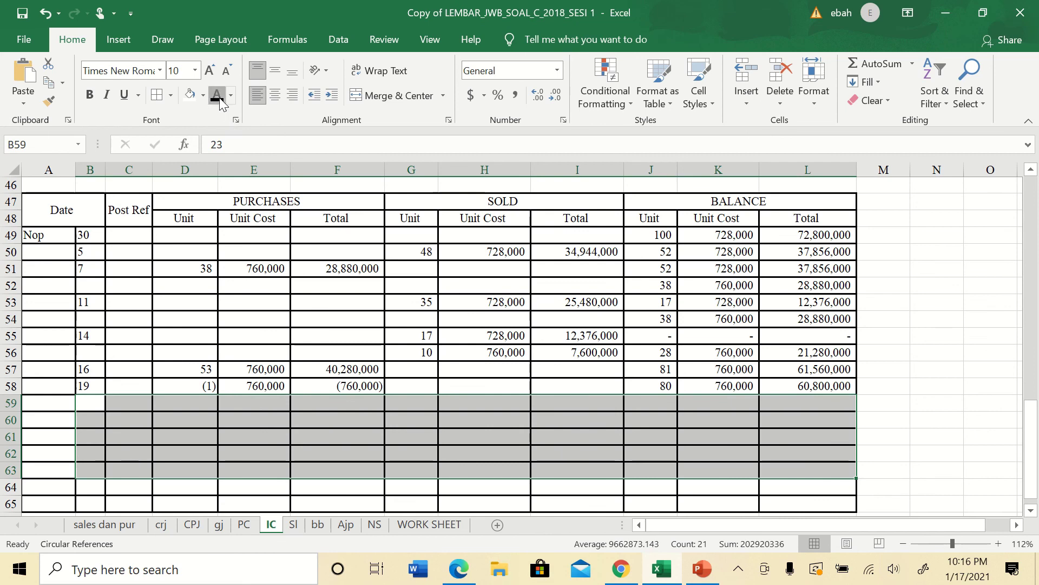
# Check the returned unit, unit cost and balance of the 26 December sales return on the Elemen 1 Tb card
pyautogui.click(416, 421)
pyautogui.click(487, 420)
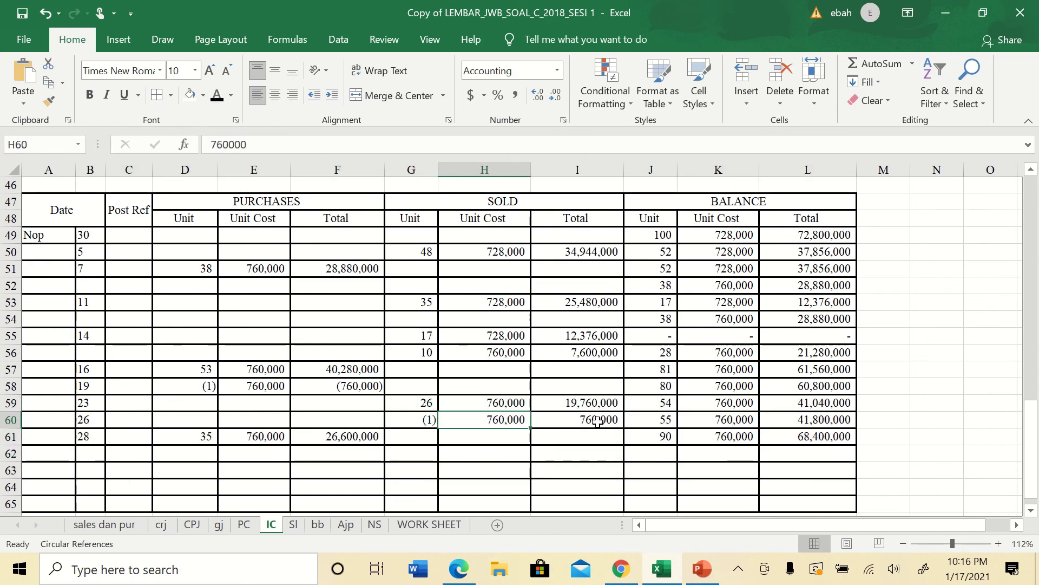
pyautogui.click(661, 422)
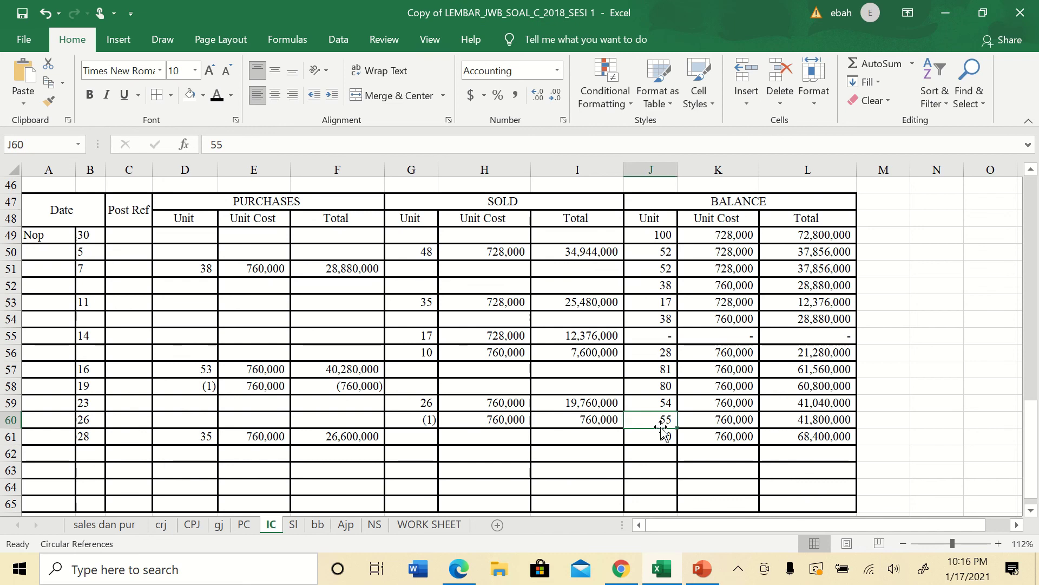
pyautogui.click(725, 421)
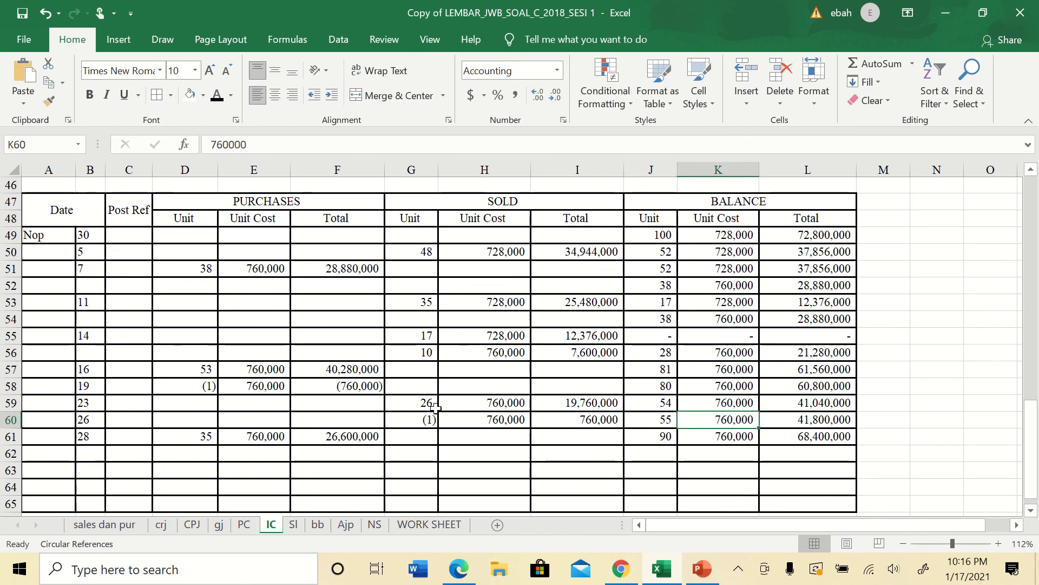
# Set the font colour of B23:L27 on the IC sheet to black and check the 26 December return's units and balance there
pyautogui.scroll(10, 436, 406)
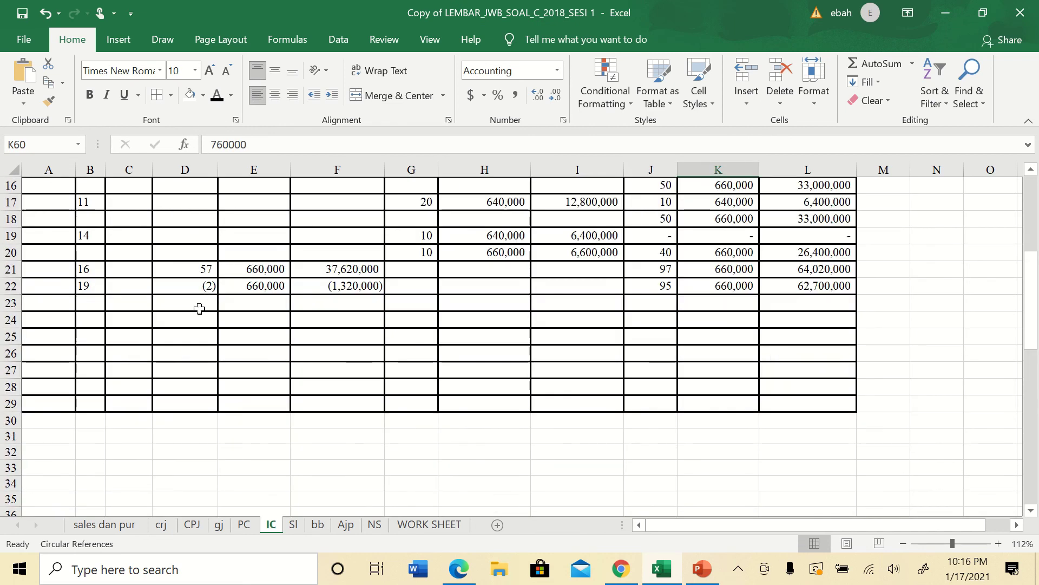
pyautogui.moveTo(90, 304); pyautogui.dragTo(807, 371)
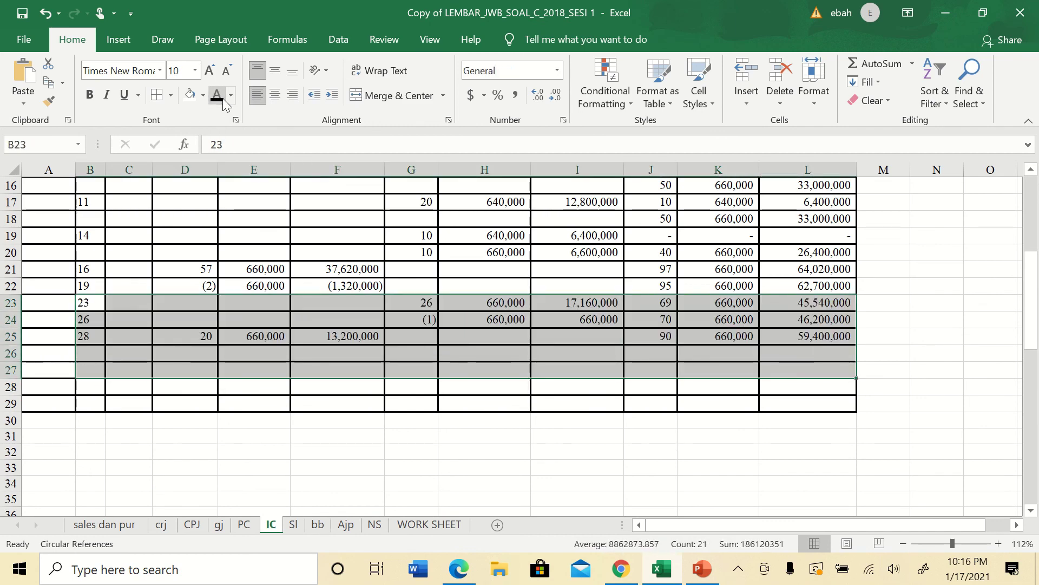
pyautogui.click(428, 320)
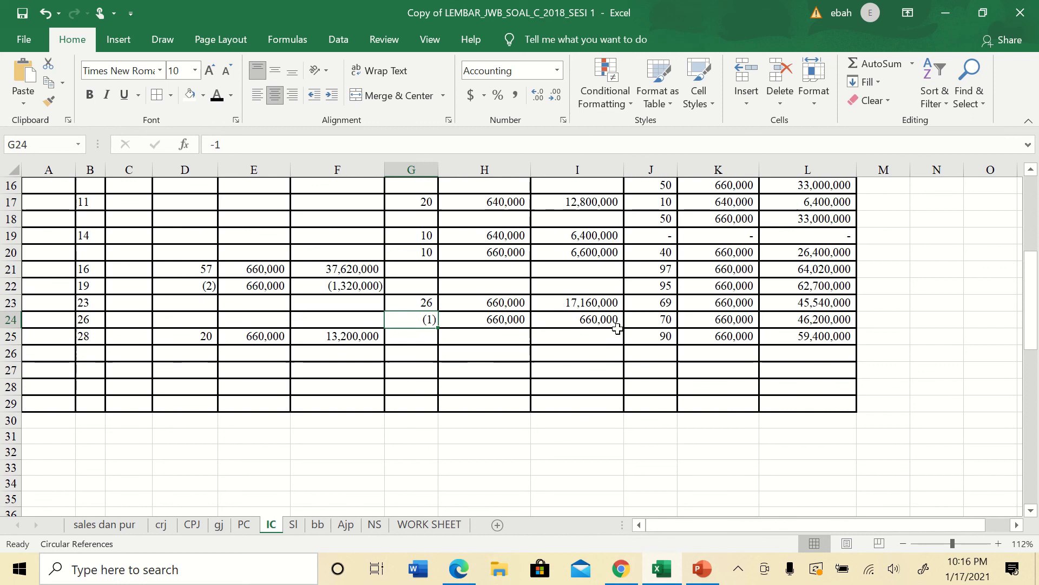
pyautogui.click(665, 322)
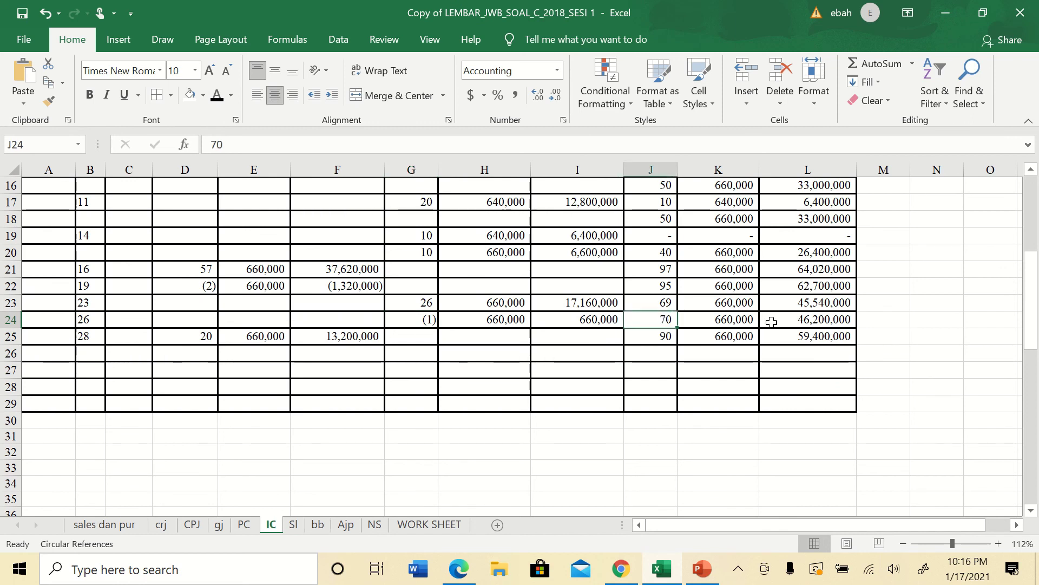
pyautogui.click(720, 319)
pyautogui.click(655, 319)
pyautogui.click(665, 301)
pyautogui.click(654, 321)
# Compare the Elemen 1 Tb card's balance units for 23 and 26 December
pyautogui.scroll(-11, 511, 462)
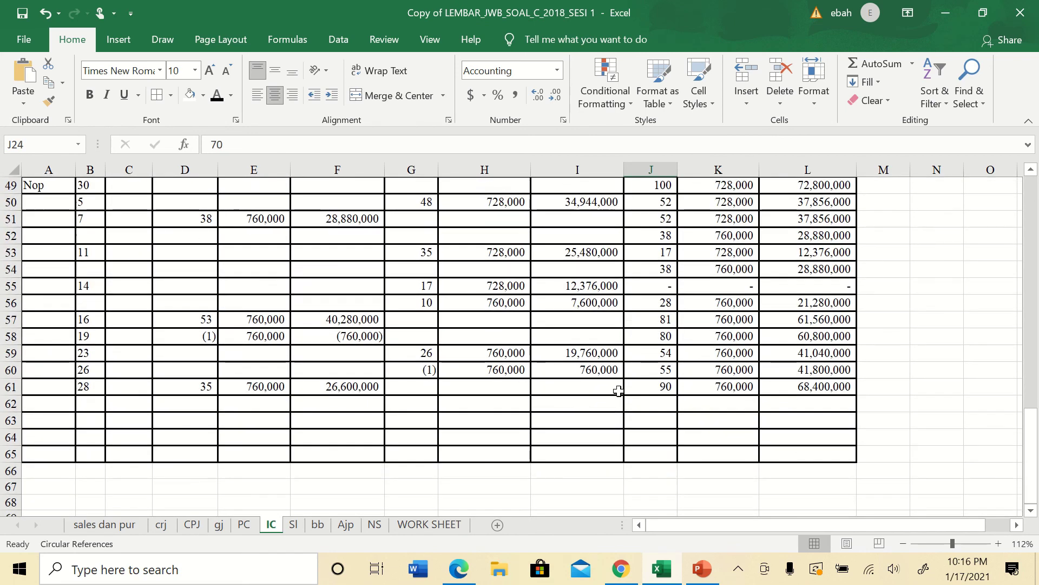
pyautogui.click(661, 357)
pyautogui.click(654, 369)
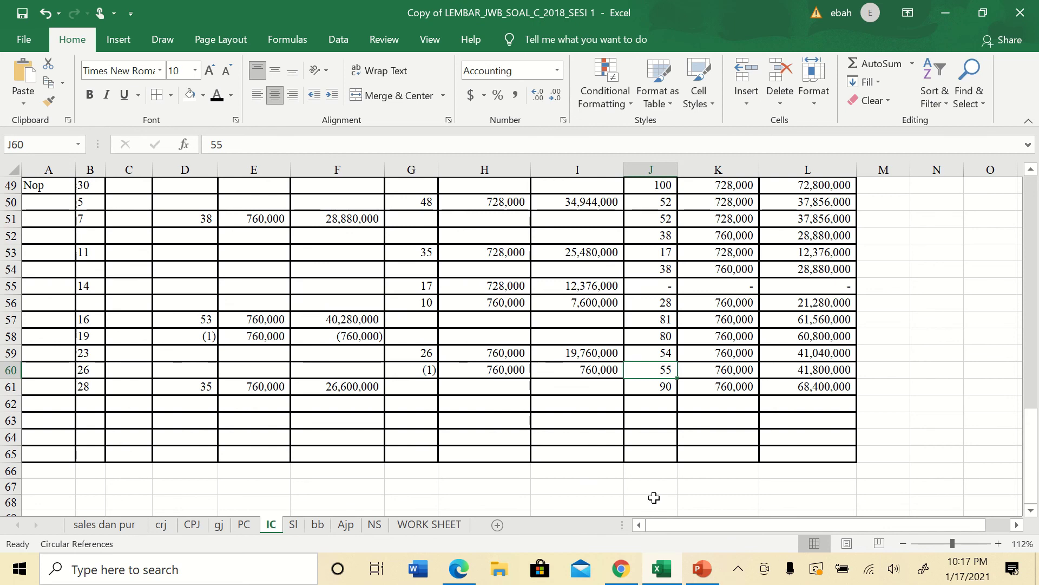
# Switch to Presentation1 in PowerPoint
pyautogui.moveTo(704, 570)
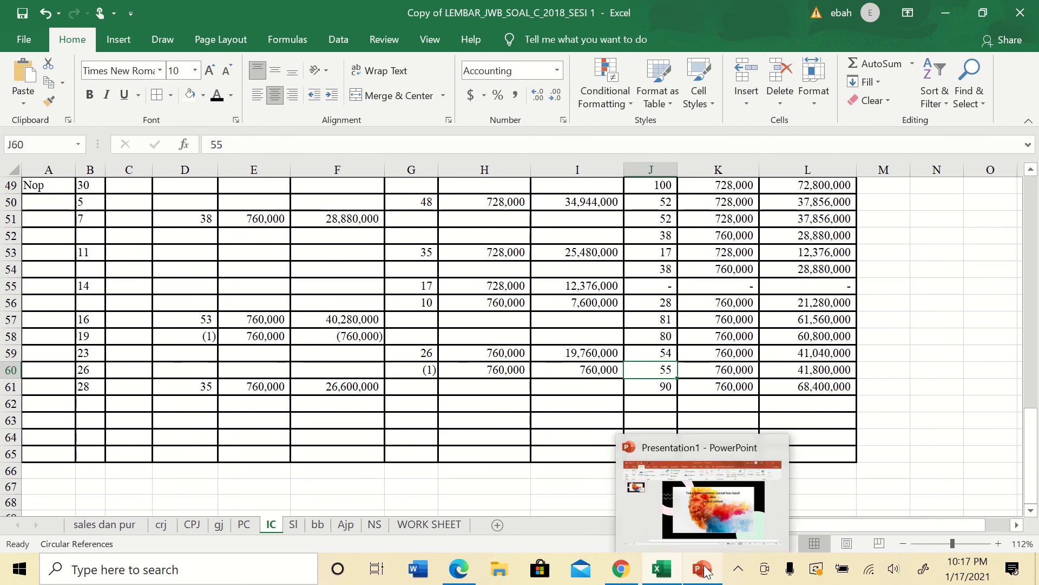
pyautogui.click(687, 490)
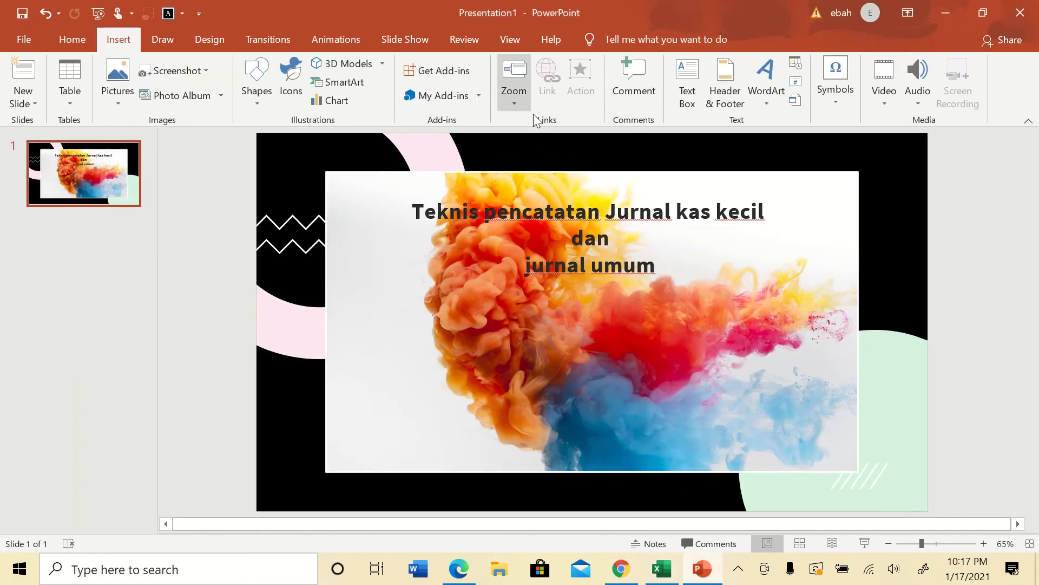